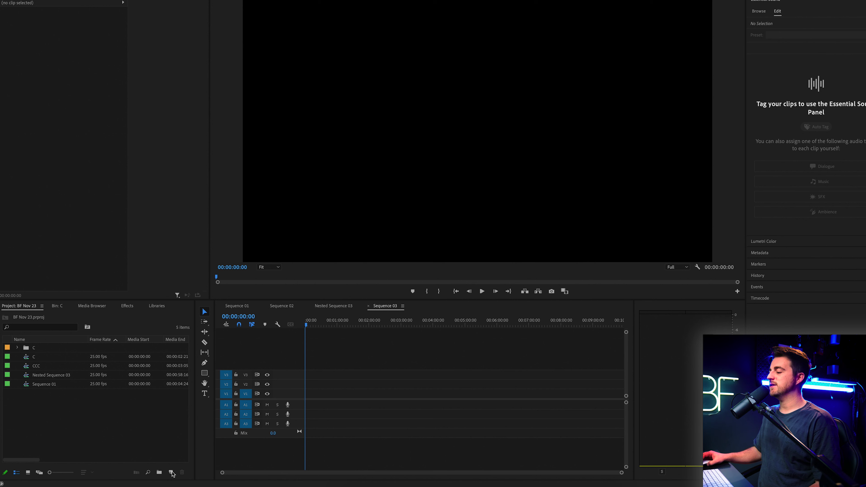
Step: Create a Black Video item and place it at the start of video track V1 in Sequence 03
click(160, 466)
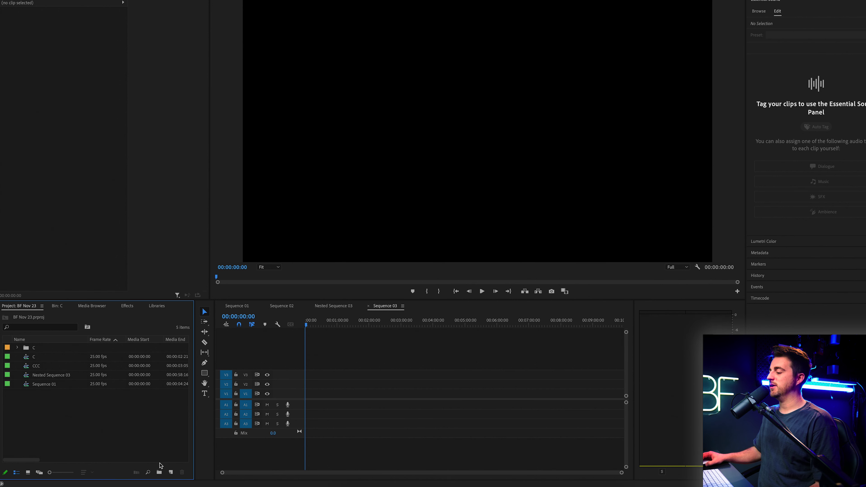
click(172, 473)
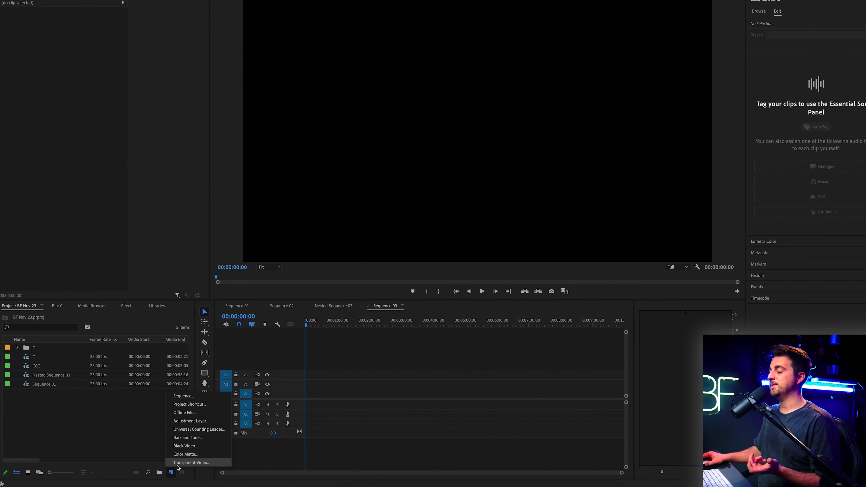
click(186, 444)
key(Return)
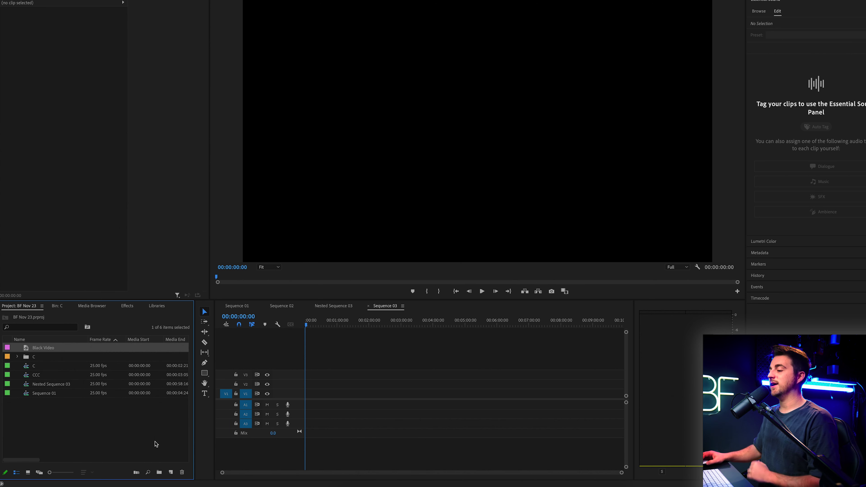
drag(25, 352, 307, 401)
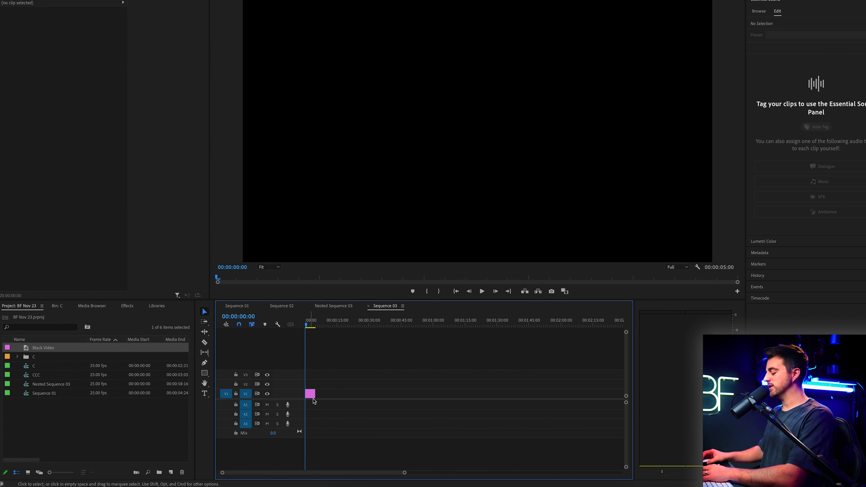
Step: Extend the Black Video clip on V1 to a duration of about 00:00:09:12
key(backslash)
drag(348, 394, 390, 396)
click(380, 394)
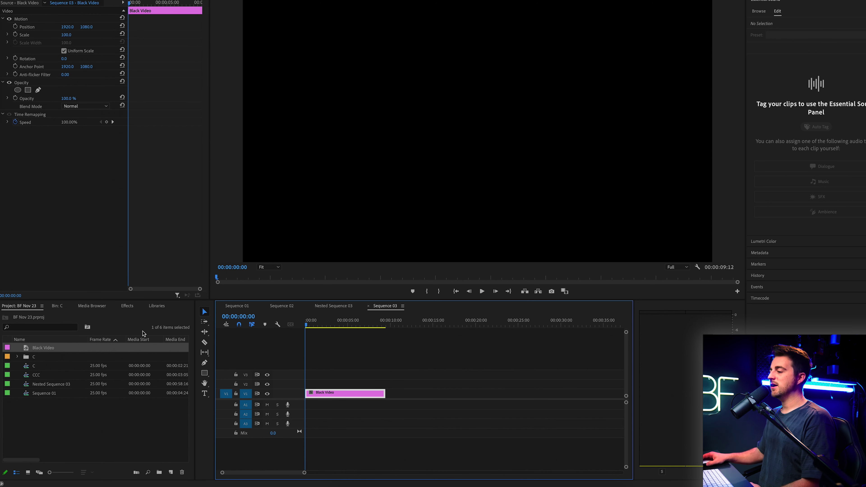
Step: Find the 4-Color Gradient video effect and apply it to the Black Video clip
click(123, 307)
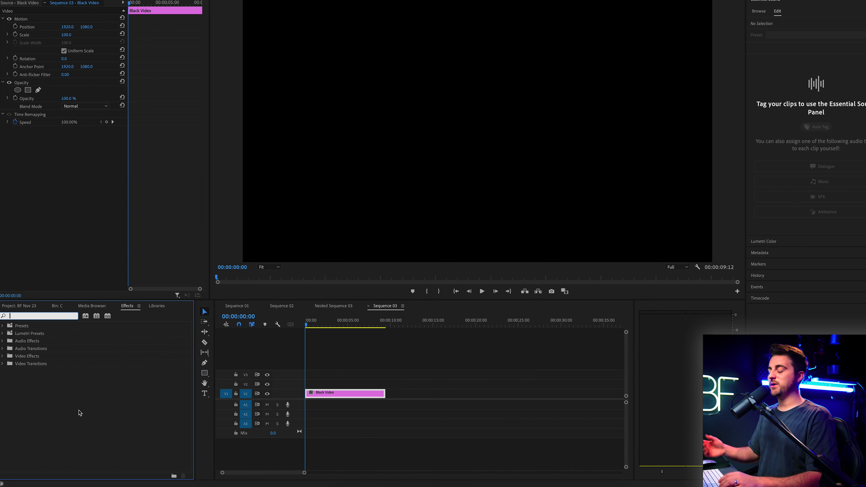
text(4)
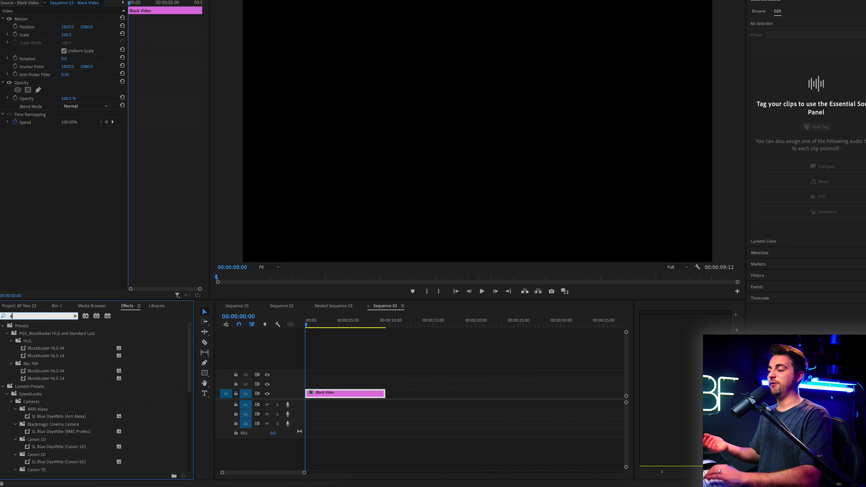
scroll(32, 464, down, 10)
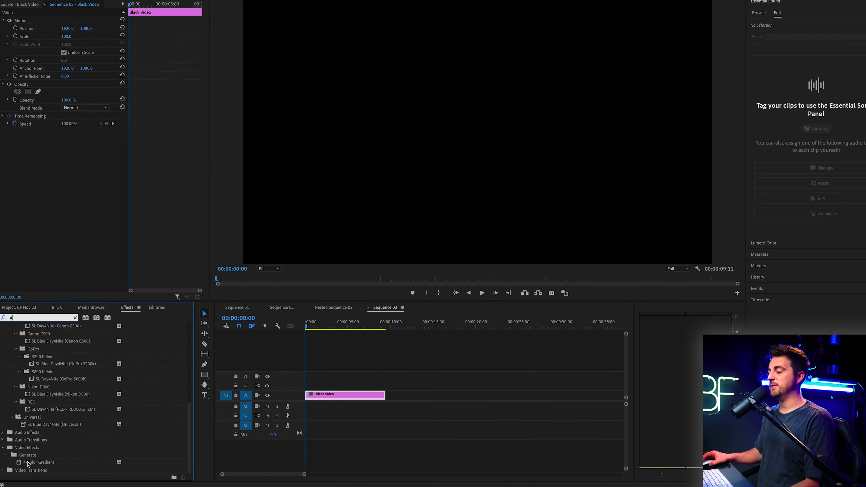
drag(32, 466, 361, 403)
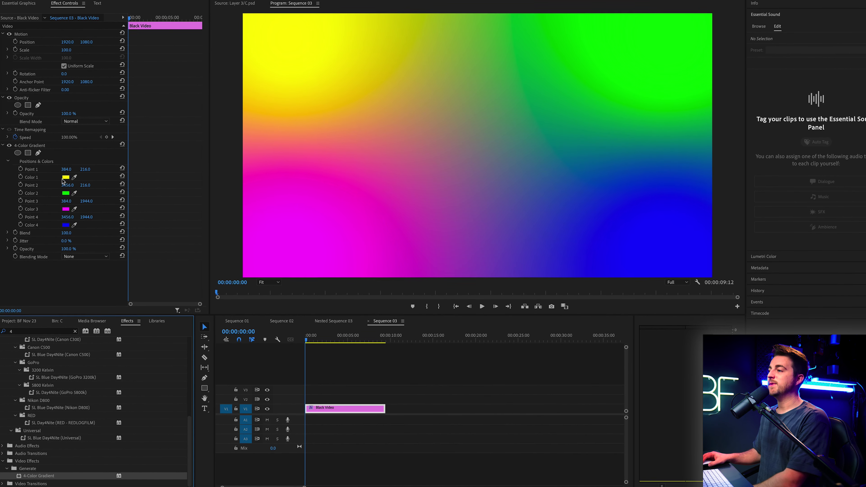
Step: Recolor the gradient with bright blue for Color 1, black for Color 2, deep purple for Color 3 and 94A2EC for Color 4
click(66, 172)
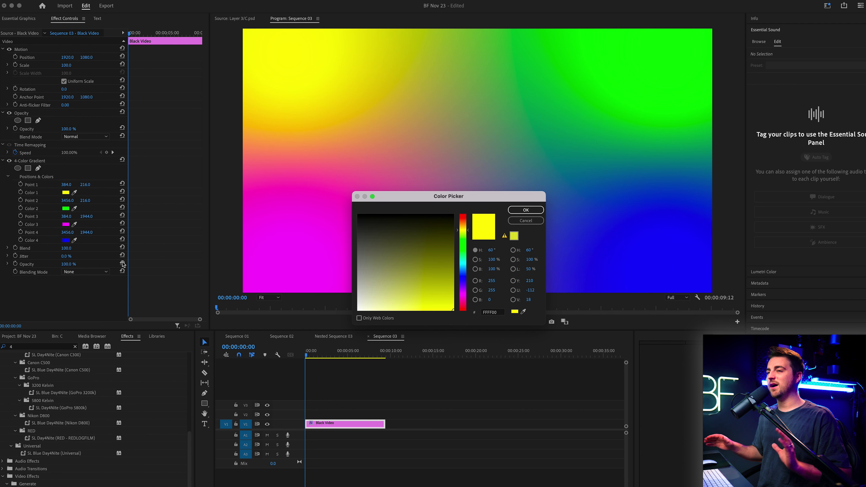
drag(463, 235, 463, 271)
click(453, 298)
click(526, 210)
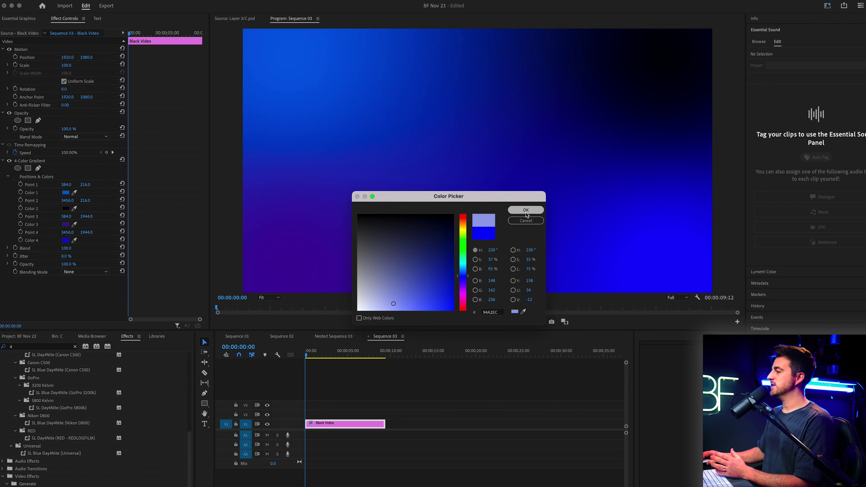
click(525, 210)
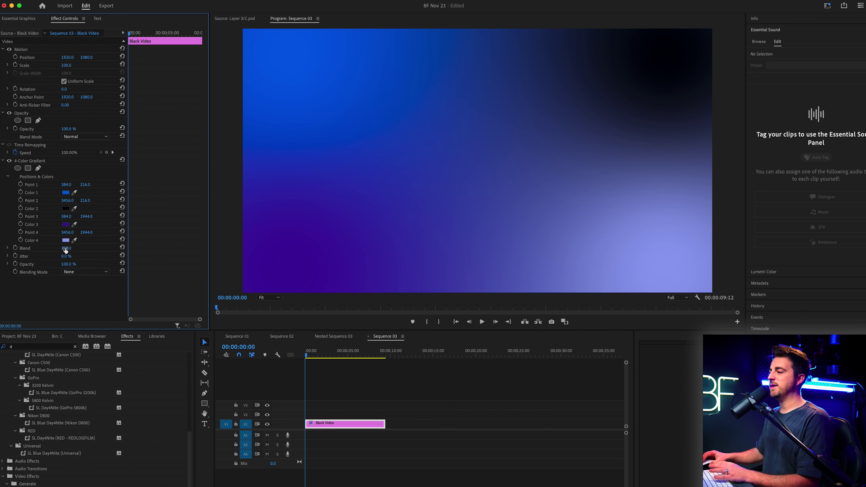
Step: Raise the gradient's Blend to about 1477 and set Color 2 to dark navy 1D2A43
drag(66, 248, 98, 248)
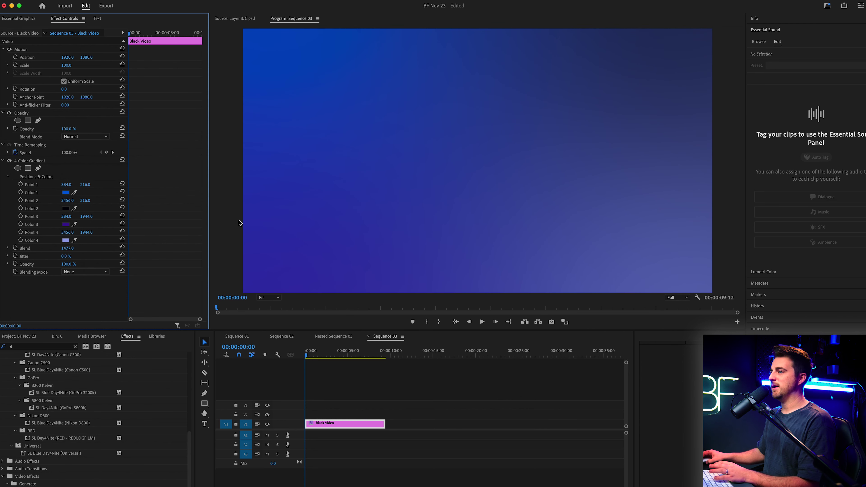
click(65, 208)
click(412, 240)
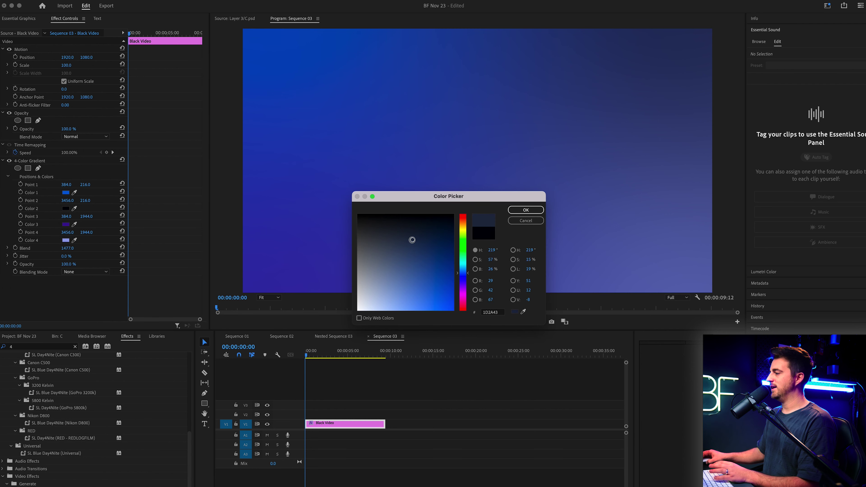
click(521, 209)
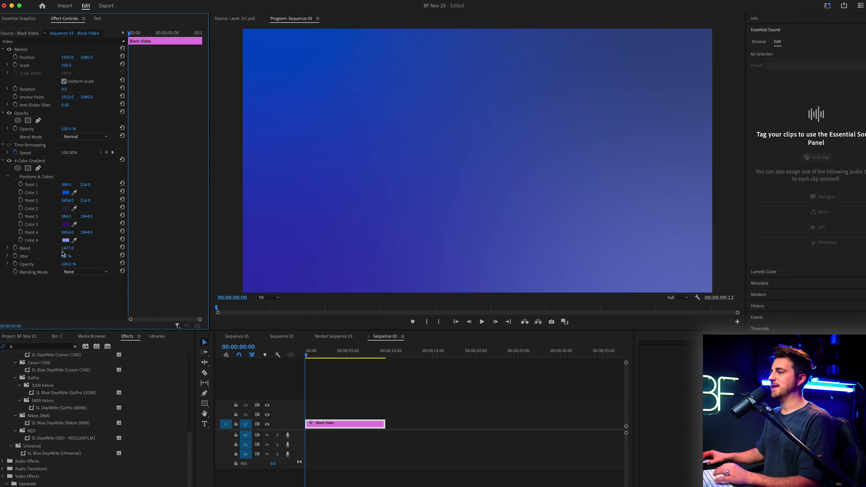
Step: Play back the beginning of the sequence to preview the static gradient
click(242, 365)
key(space)
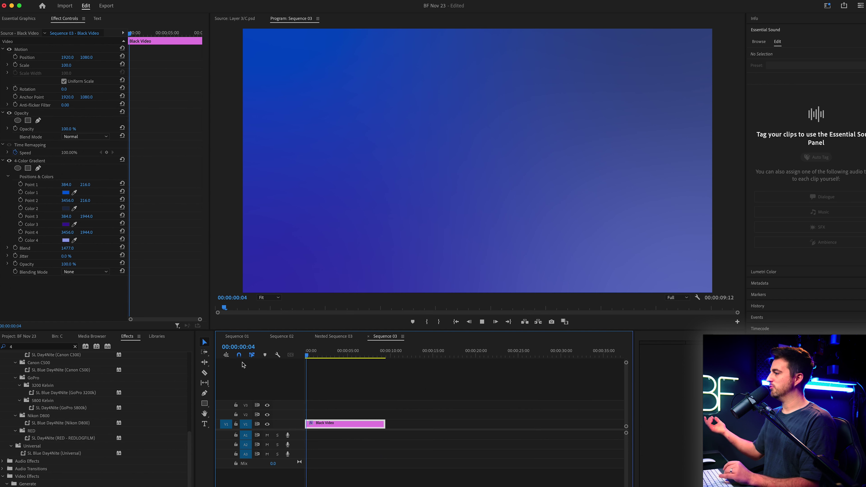
key(space)
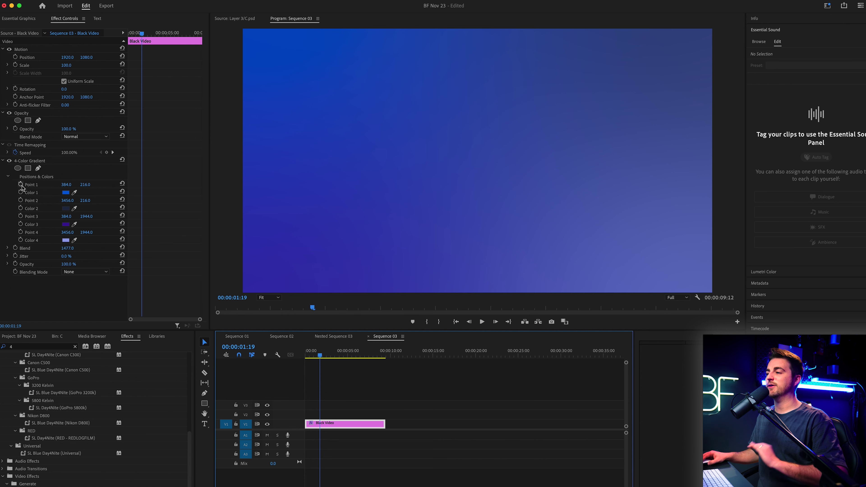
Step: Try moving the gradient's Point 1 toward the middle of the frame at 00:00:04:12, and undo the move
click(344, 356)
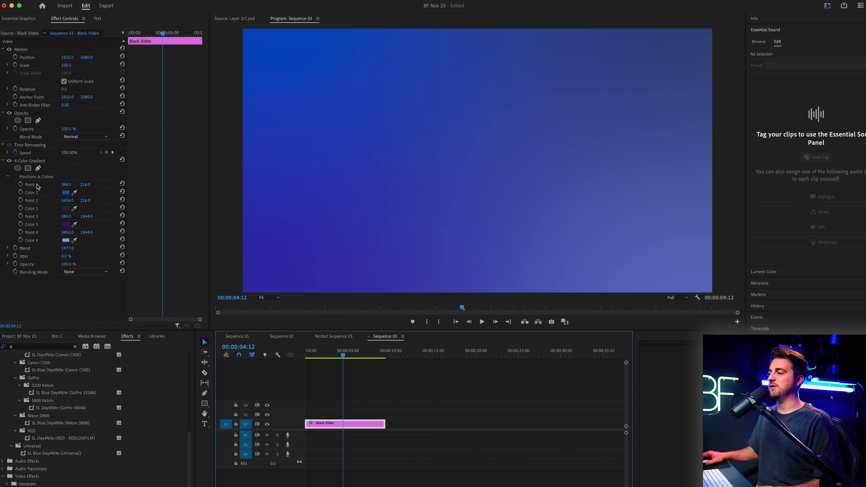
click(30, 162)
drag(290, 55, 363, 90)
key(ctrl+z)
Step: Enable position keyframes for gradient Points 1 to 4 at the start of the clip
key(Home)
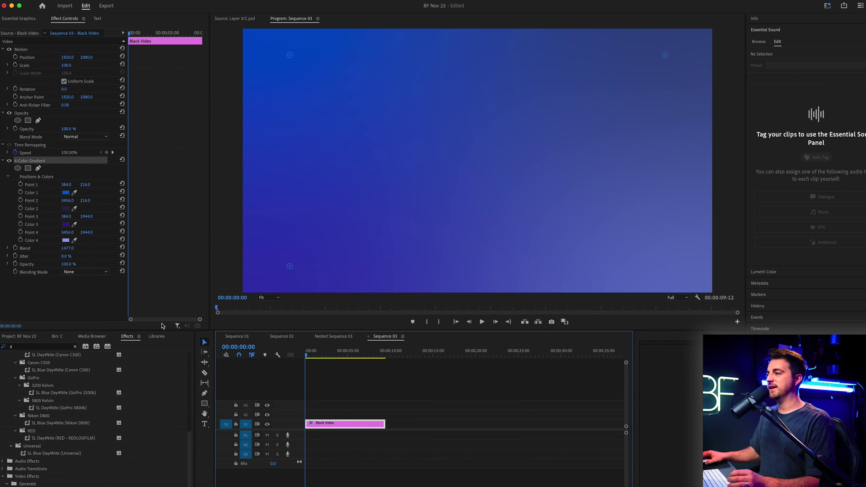
click(21, 185)
click(21, 200)
click(20, 216)
click(21, 232)
Step: At 00:00:09:06, move gradient Points 1 to 4 to about 3453, 1277; 301, 1677; 3552, 1897; and 1829, -164
drag(370, 359, 384, 357)
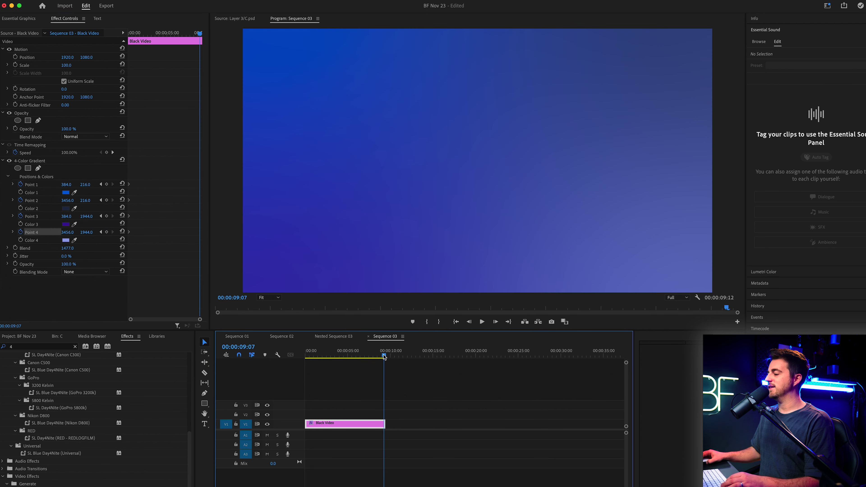
key(Left)
click(28, 164)
drag(289, 55, 665, 185)
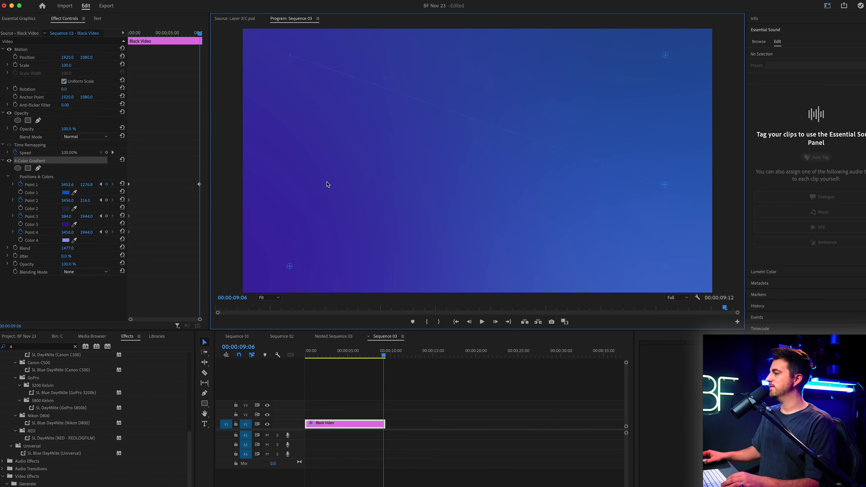
drag(665, 59, 281, 236)
drag(290, 266, 467, 10)
Step: Play the animated gradient from the start of the sequence and return the playhead to the beginning
key(Home)
key(space)
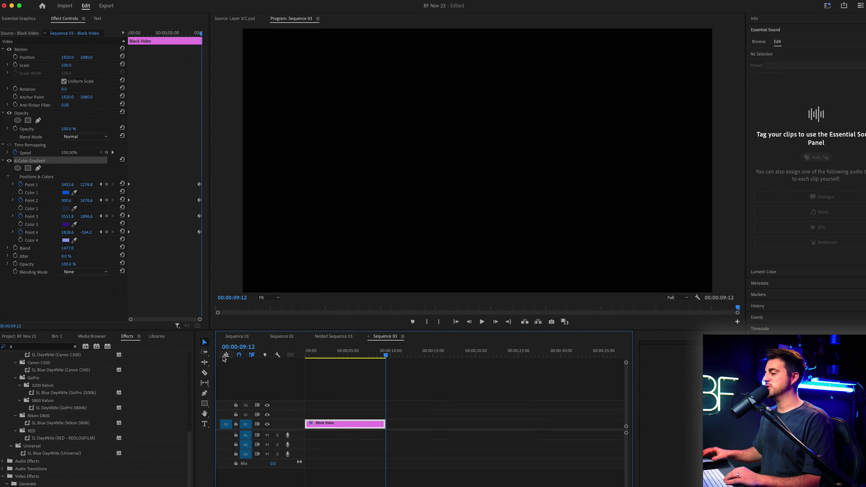
key(Home)
key(equal)
click(324, 406)
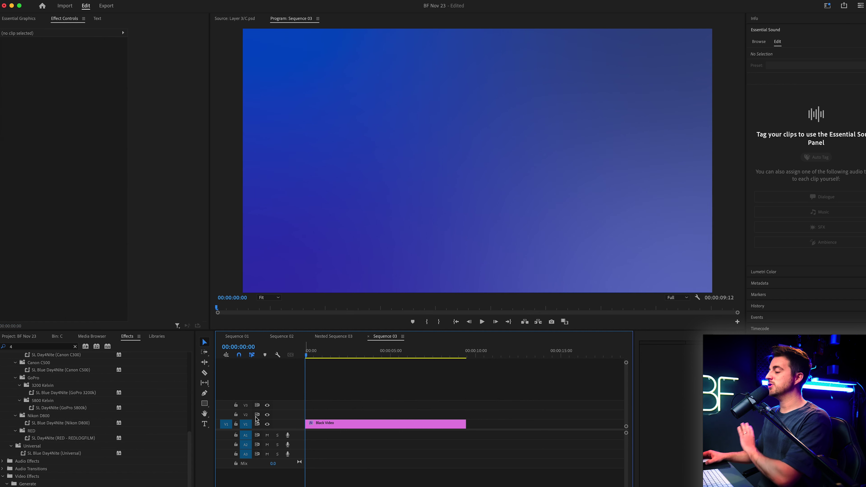
Step: Lock video track V1 and show the safe margins in the Program monitor
click(236, 424)
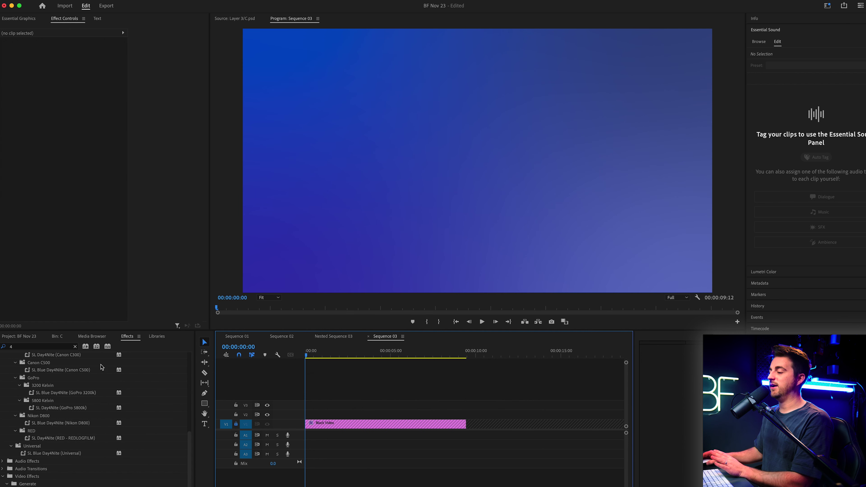
click(76, 347)
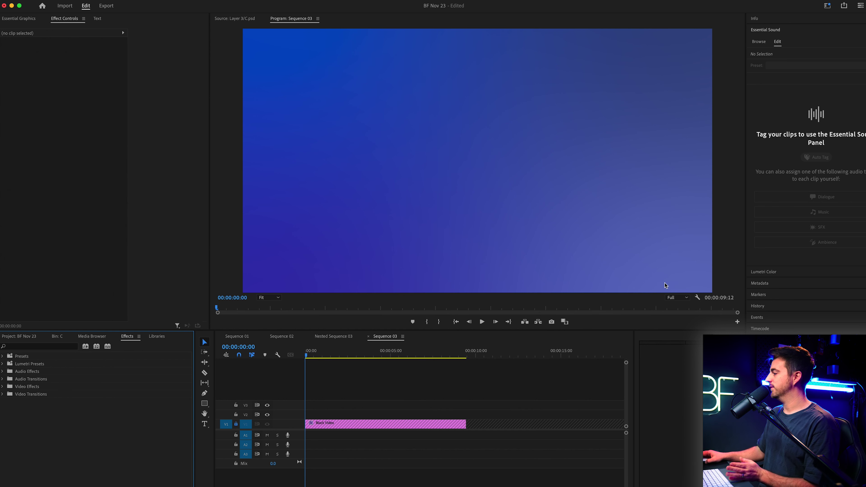
click(696, 298)
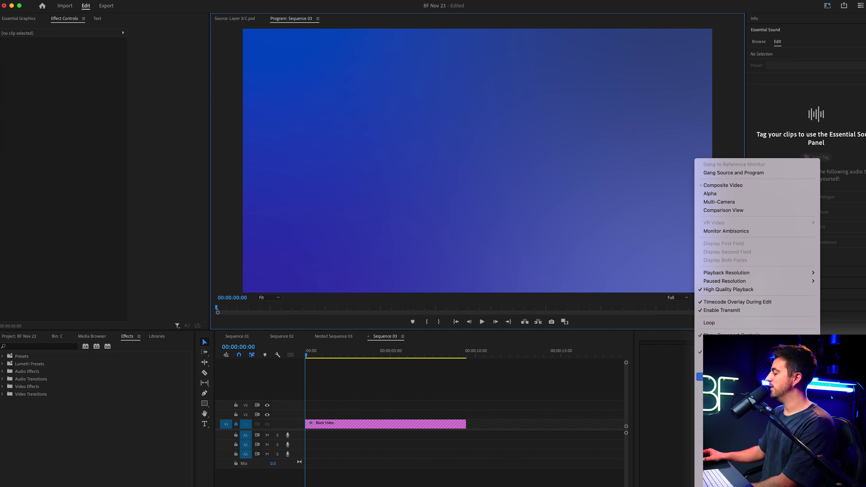
click(733, 377)
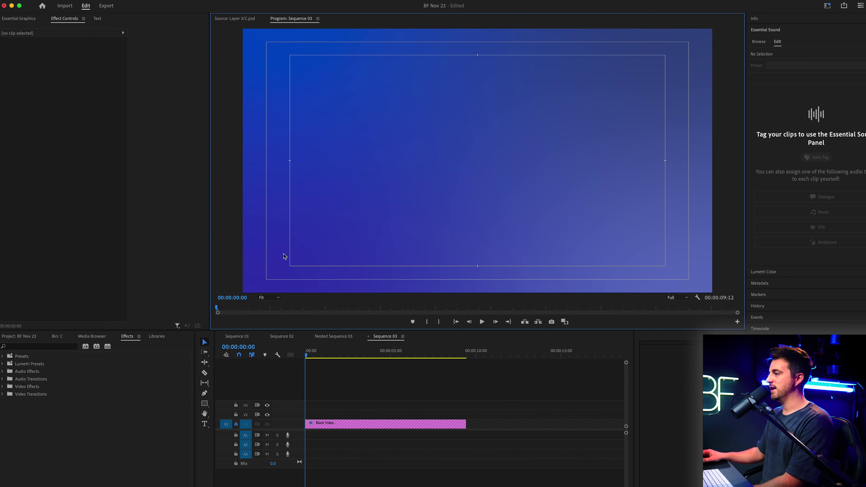
Step: Draw a horizontal Pen tool line along the bottom edge of the inner safe margin, from corner to corner
click(205, 393)
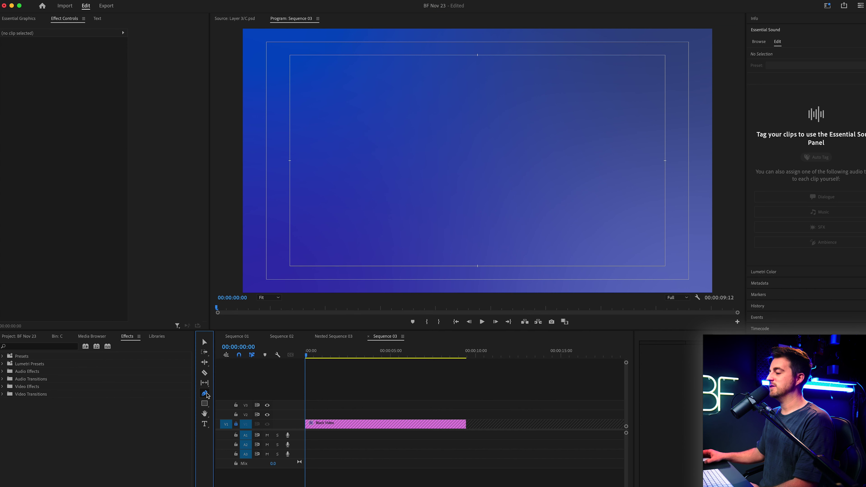
click(665, 266)
click(289, 266)
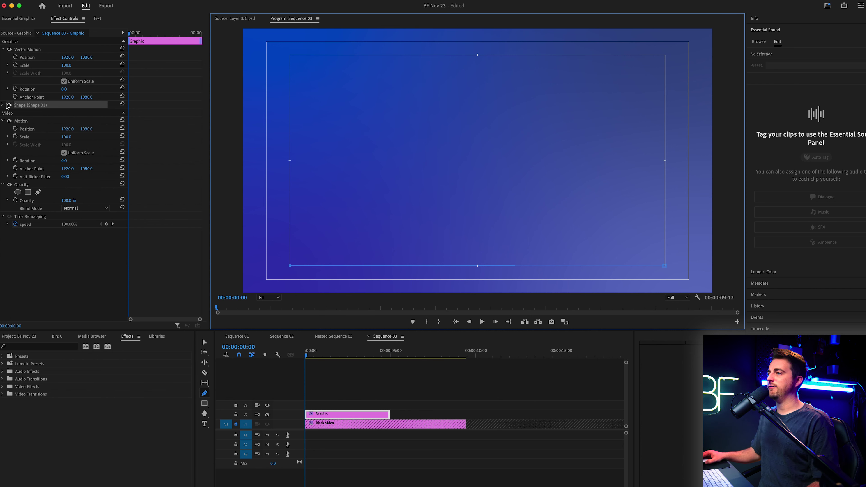
Step: Turn off the line's fill and give it a white stroke with a width of 20
click(3, 105)
click(20, 151)
click(20, 173)
drag(65, 173, 82, 174)
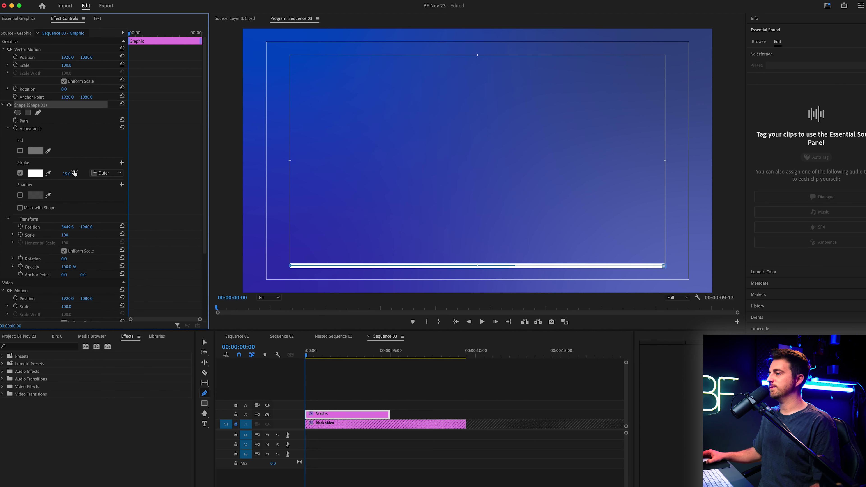
click(70, 173)
text(20)
key(Return)
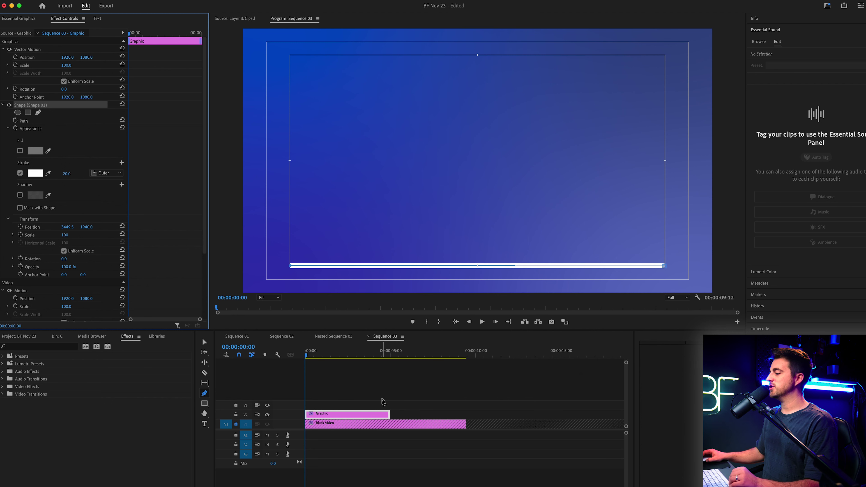
Step: Draw a separate vertical line graphic along the left edge of the inner safe margin and expand its shape settings
click(383, 401)
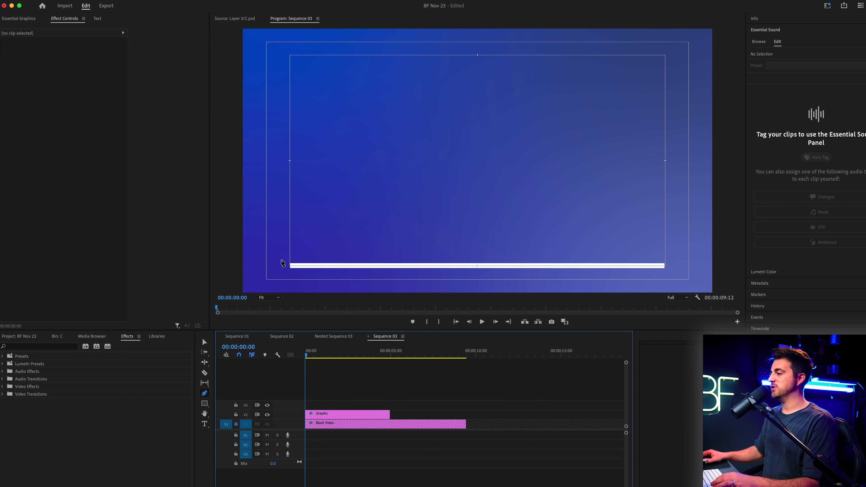
click(290, 266)
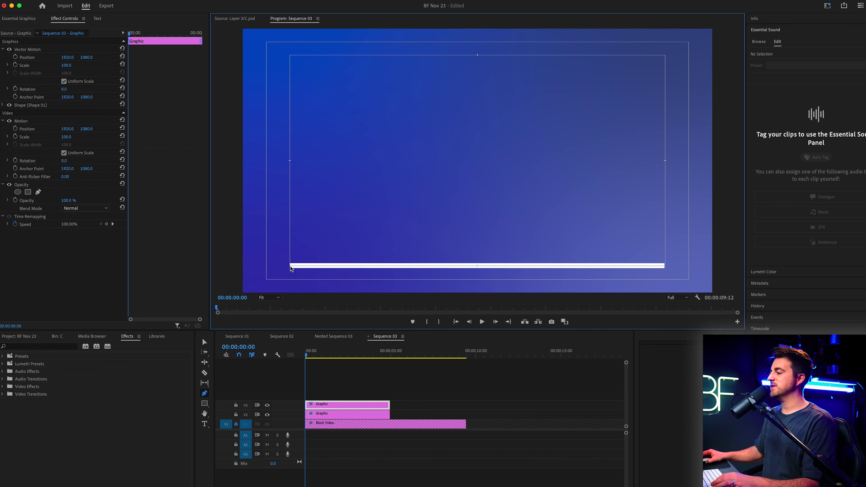
click(290, 55)
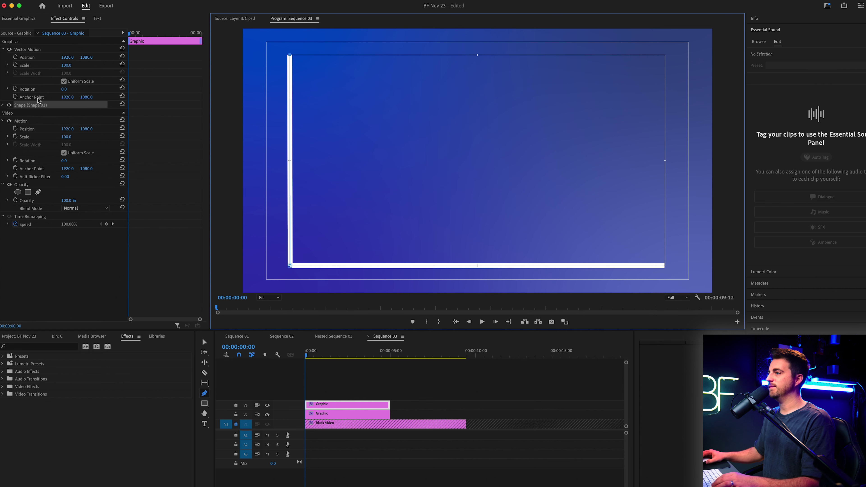
click(3, 105)
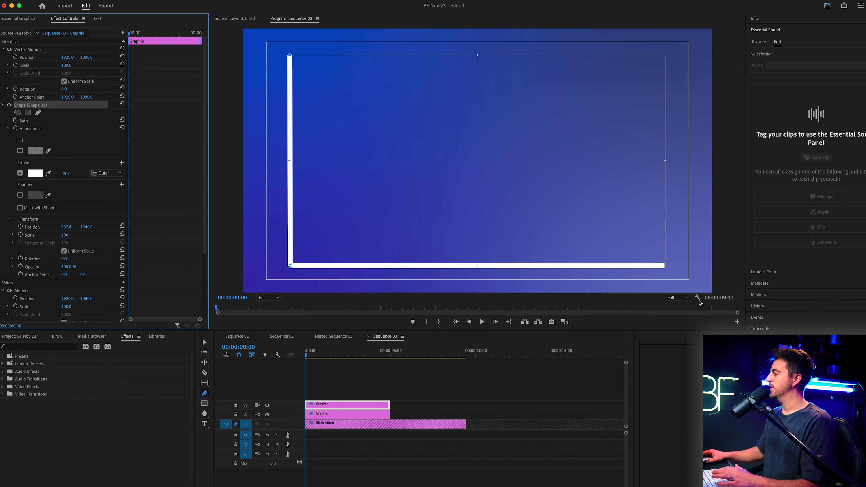
Step: Hide the safe margins in the Program monitor and deselect the graphic clips
click(698, 299)
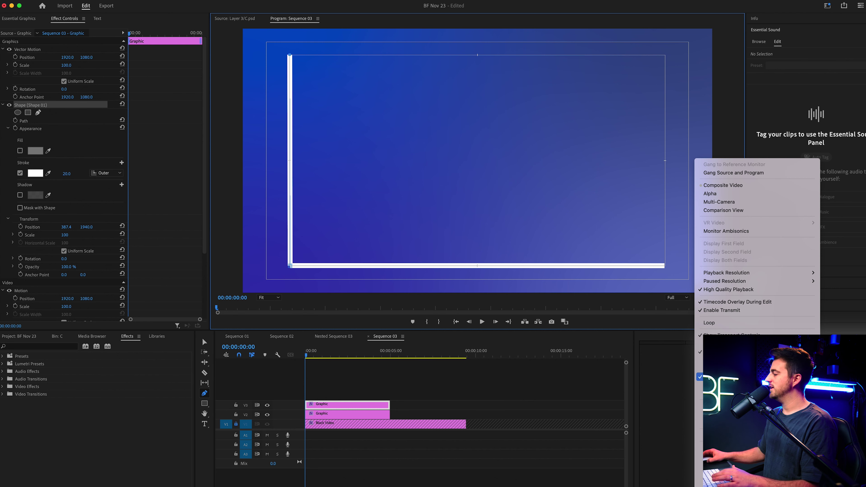
click(449, 422)
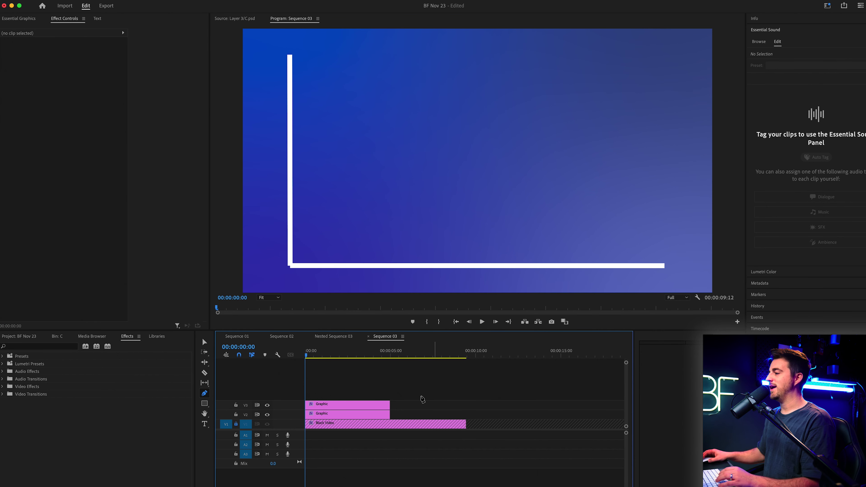
Step: Lower the vertical axis line to a Motion Y position of 1099 so its end aligns with the horizontal line's bottom edge
click(269, 297)
click(270, 373)
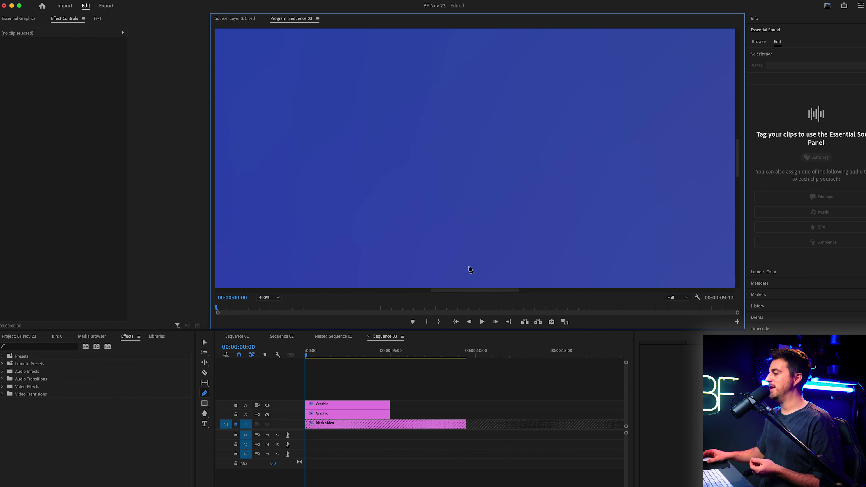
click(420, 290)
drag(379, 290, 283, 290)
key(v)
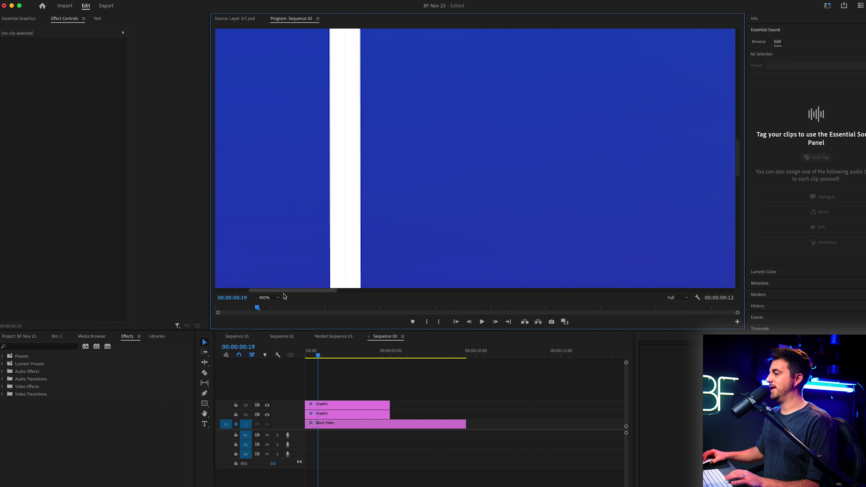
key(space)
key(space)
drag(738, 166, 740, 258)
click(323, 407)
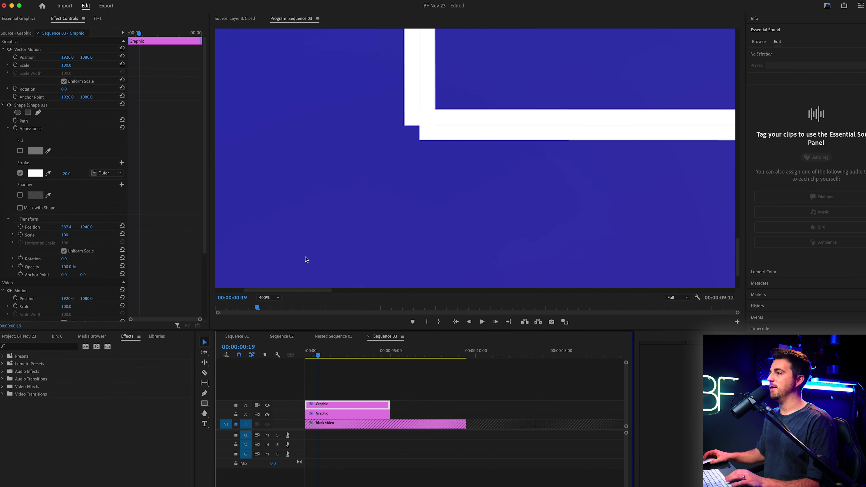
scroll(133, 190, down, 5)
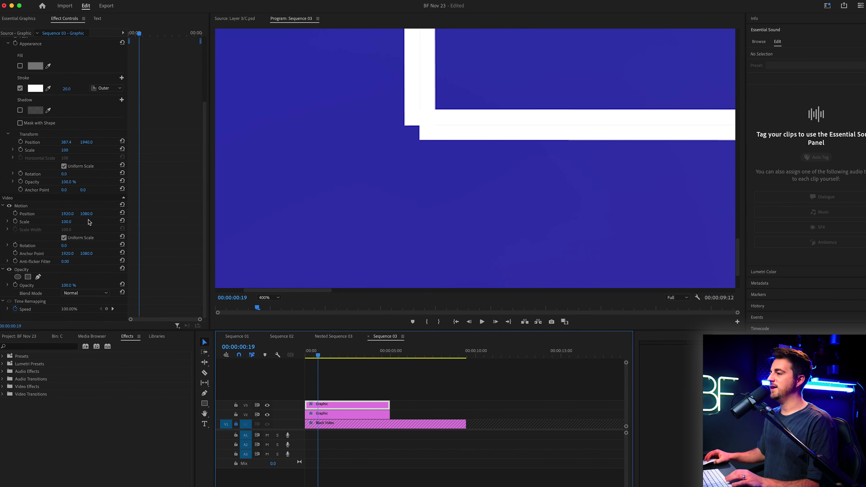
drag(87, 214, 92, 213)
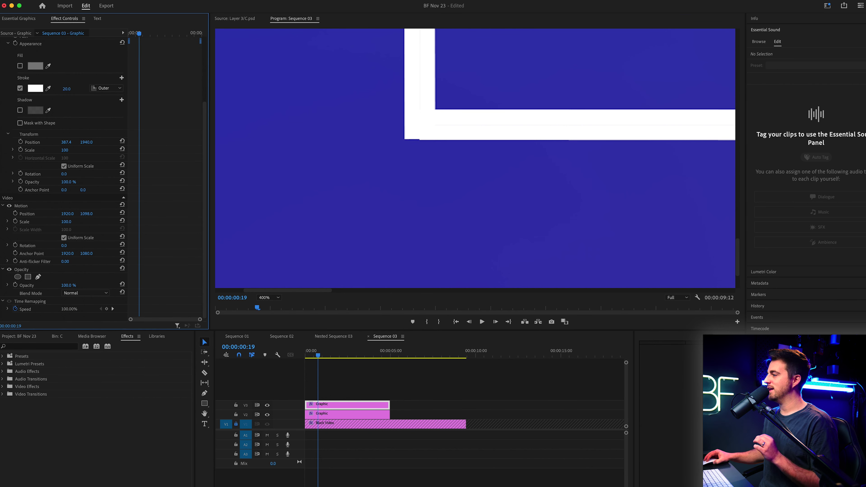
click(268, 297)
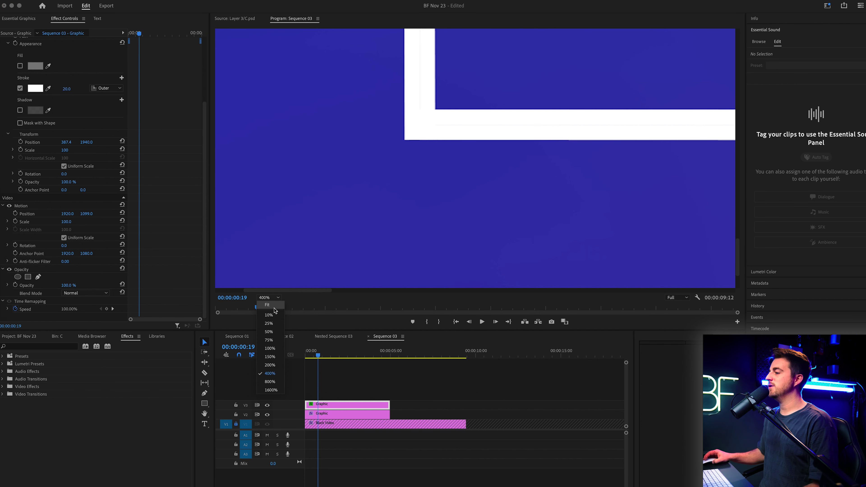
click(275, 310)
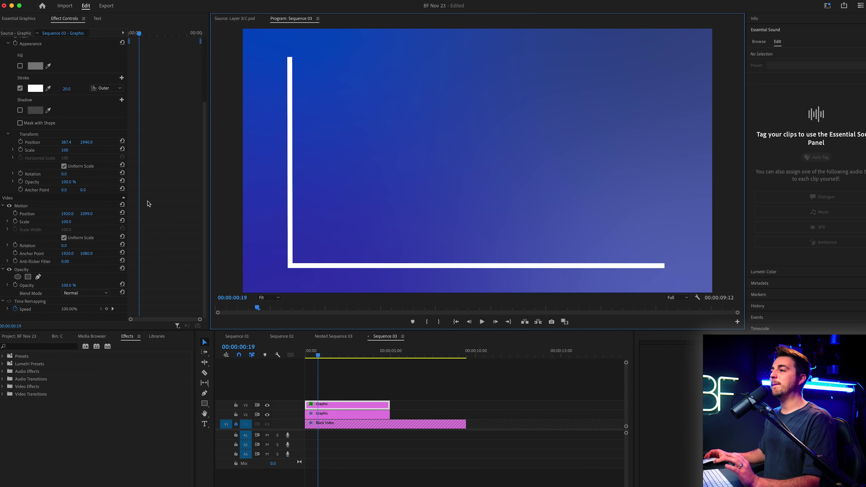
Step: Set the vertical axis line's stroke width to 30
scroll(153, 200, up, 2)
drag(67, 118, 73, 119)
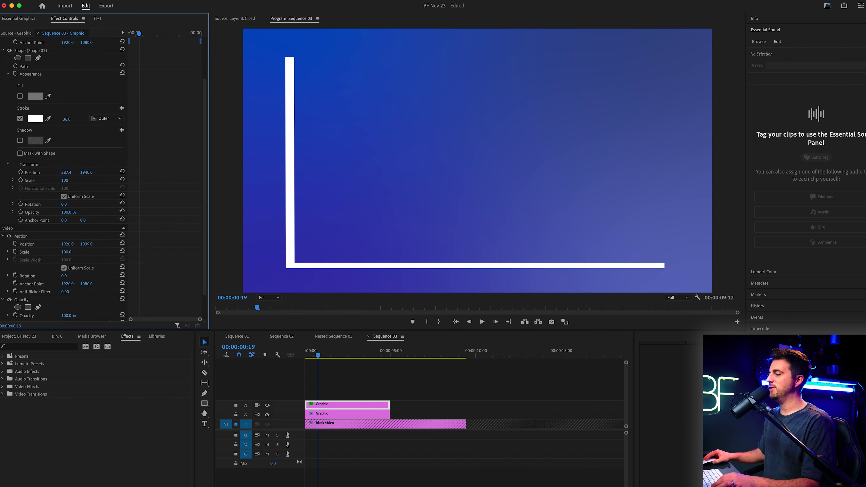
click(68, 119)
text(30)
key(Return)
Step: Set the horizontal axis line's stroke width to 30
click(311, 415)
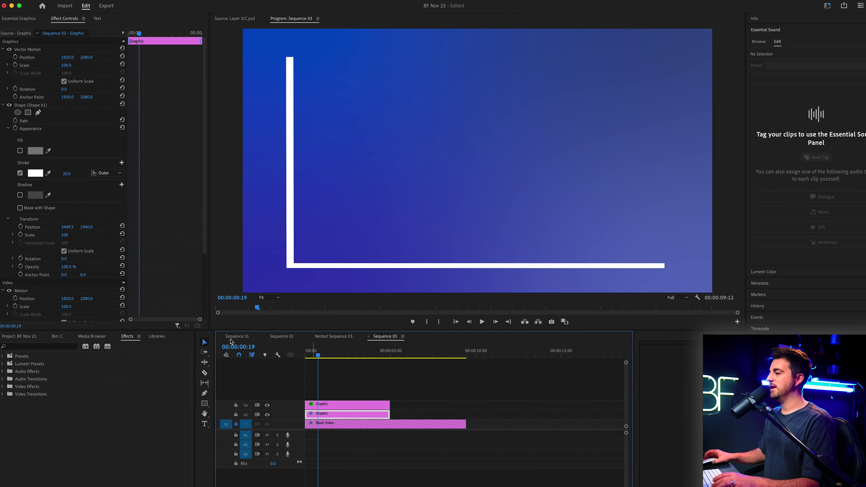
click(66, 173)
text(30)
key(Return)
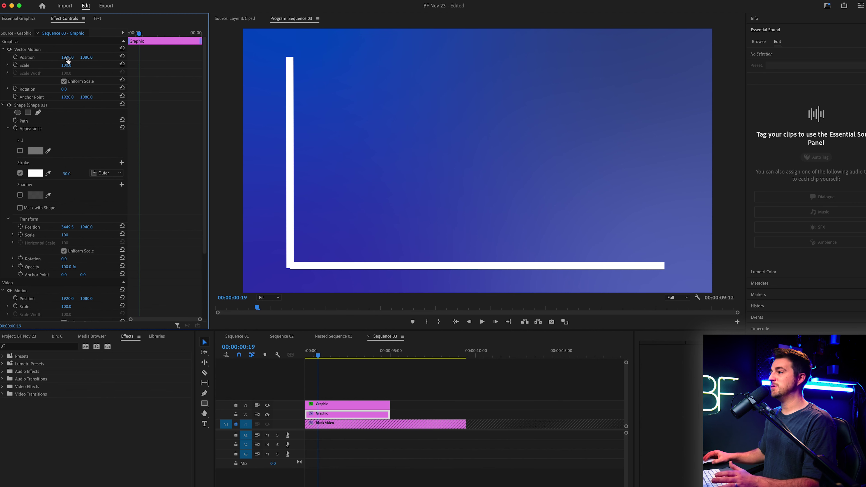
Step: Shift the horizontal line to a Motion X position of 1890 to close the corner gap, and preview the joined axes
click(271, 303)
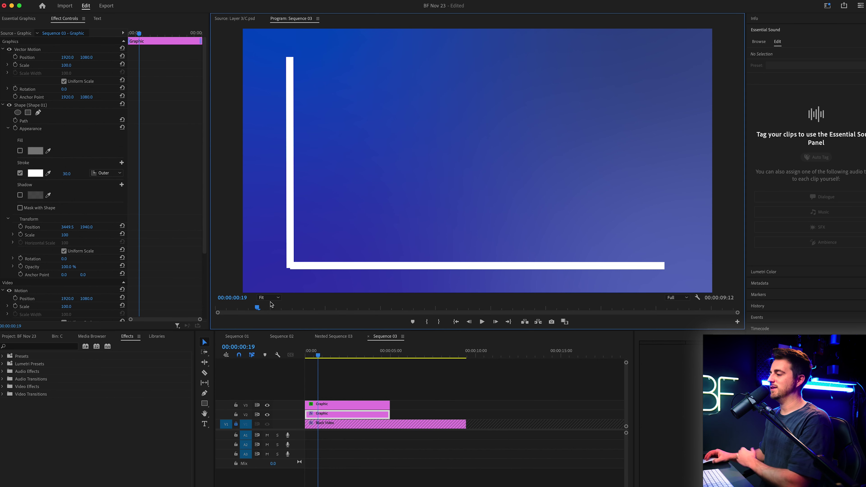
click(270, 301)
click(286, 372)
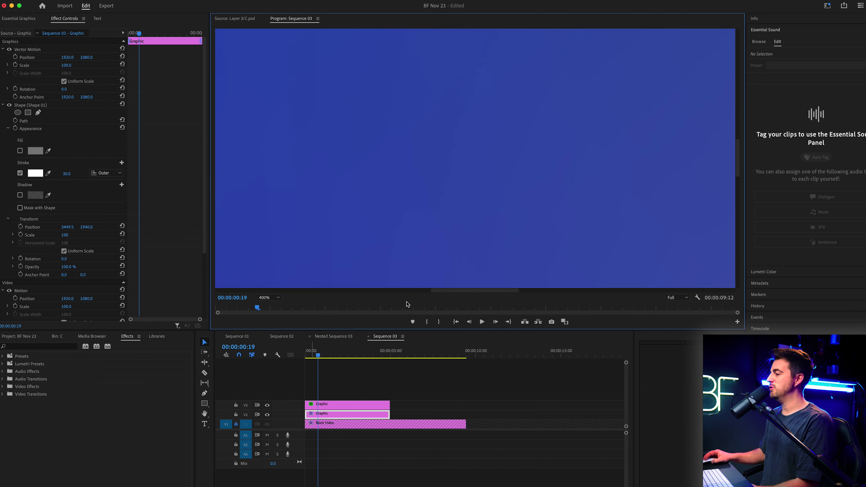
drag(487, 295, 319, 294)
drag(741, 157, 735, 264)
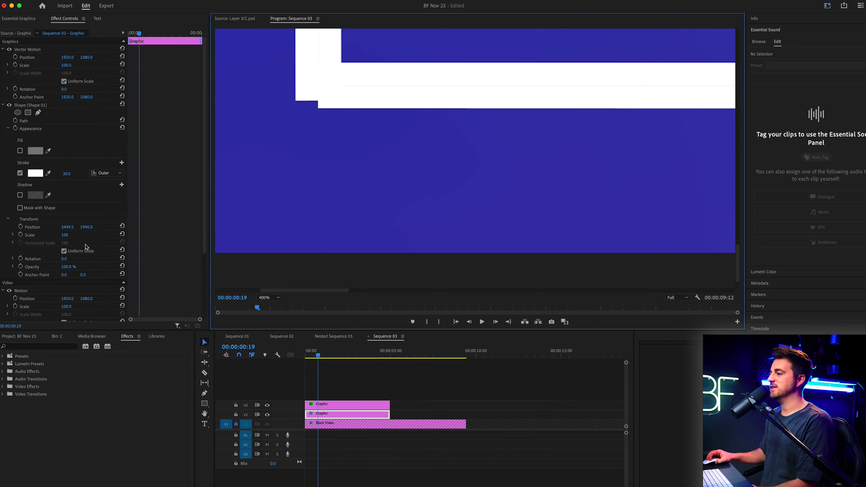
drag(68, 299, 58, 299)
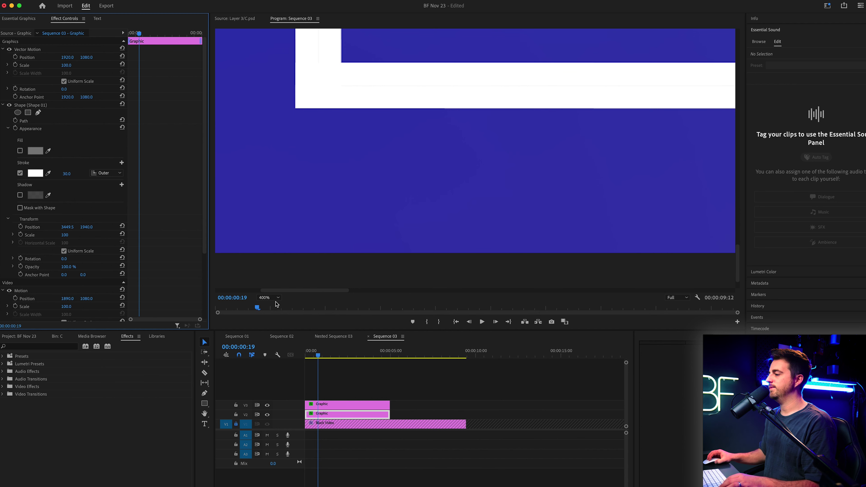
click(268, 297)
click(275, 308)
key(space)
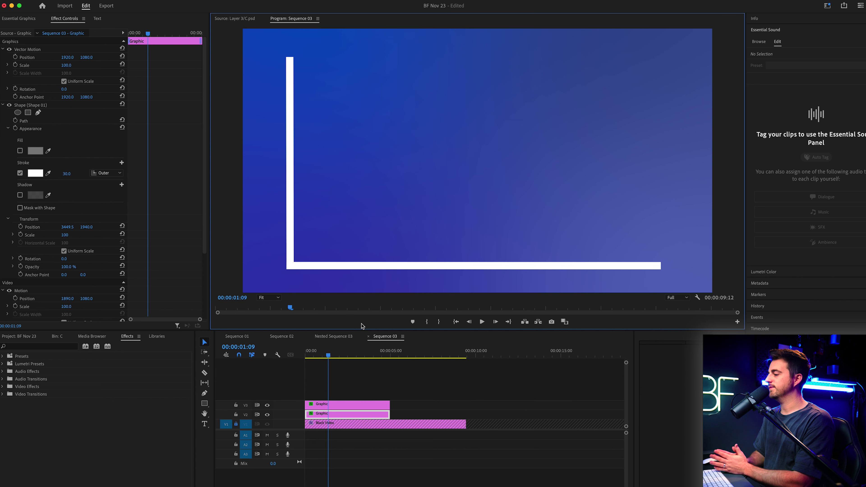
Step: Move both axis line graphics up to tracks V6 and V7 and deselect them
drag(403, 390, 291, 354)
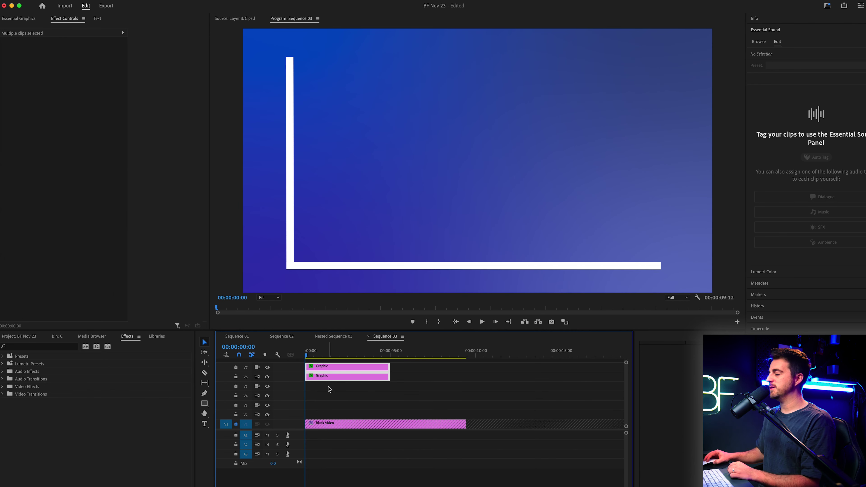
click(323, 414)
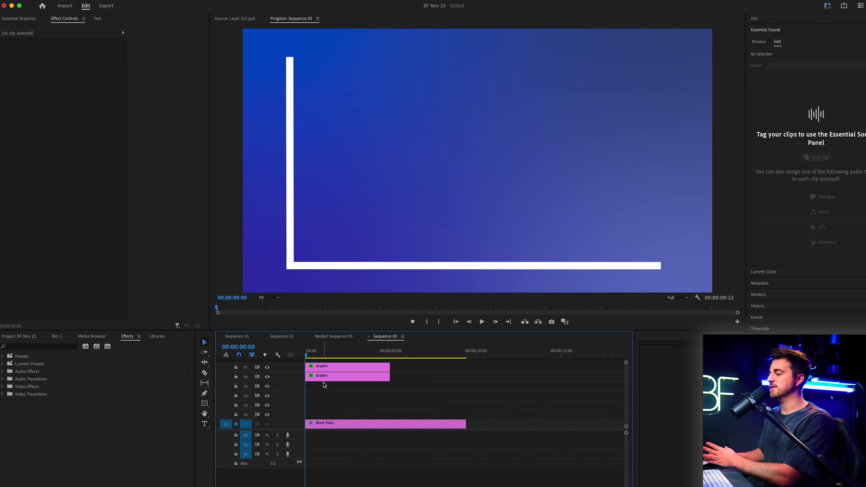
Step: Create a new Black Video item in the project at 3840 x 2160 and 25 fps with square pixels
click(26, 336)
right_click(136, 451)
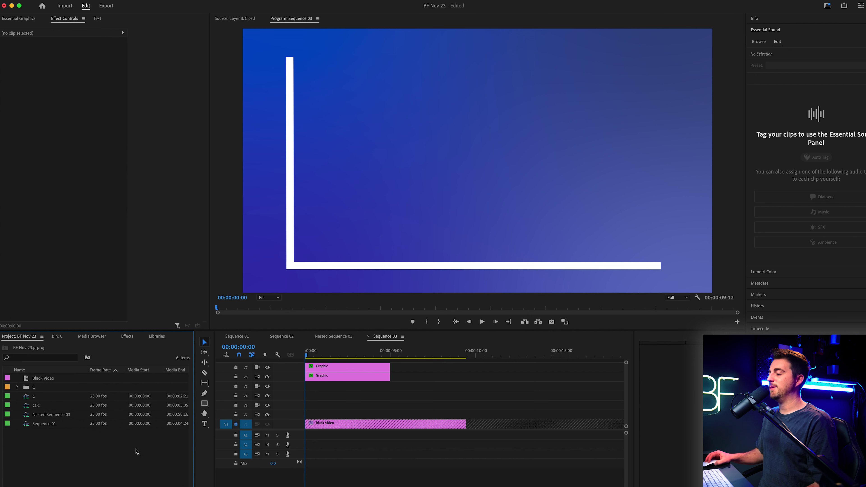
click(191, 476)
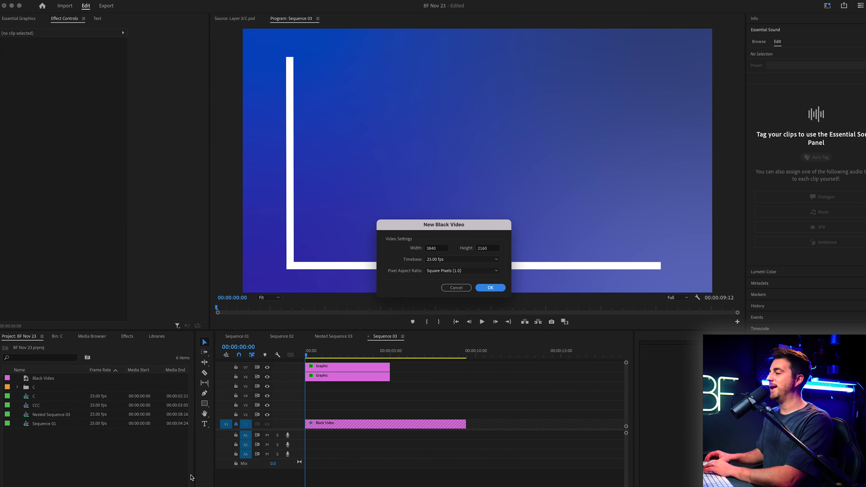
click(494, 290)
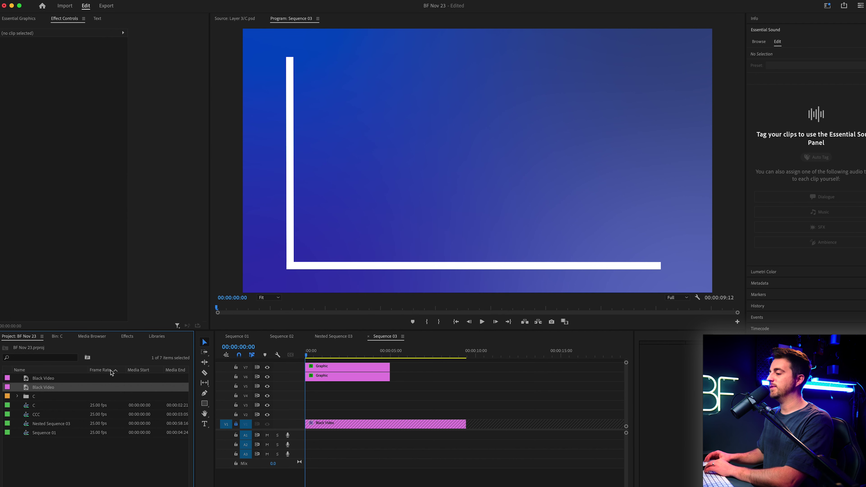
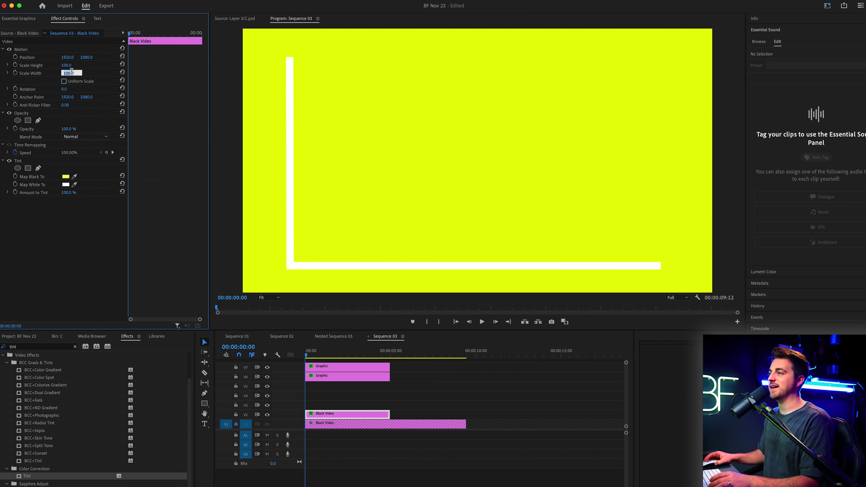
Step: Shape the yellow-tinted Black Video into a bar with a scale width of 10 and a scale height of 55
text(10)
key(Return)
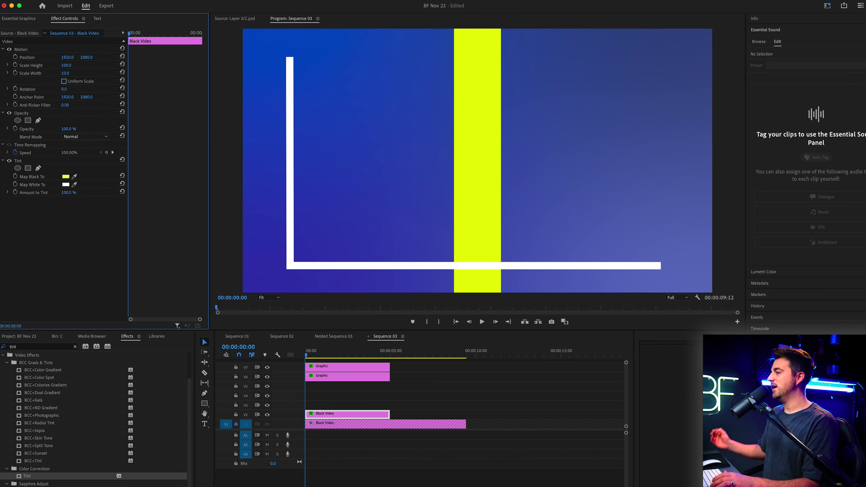
drag(67, 69, 52, 68)
Step: Move the yellow bar's anchor point to the centre of its bottom edge, at about 1911, 2160.5
click(18, 49)
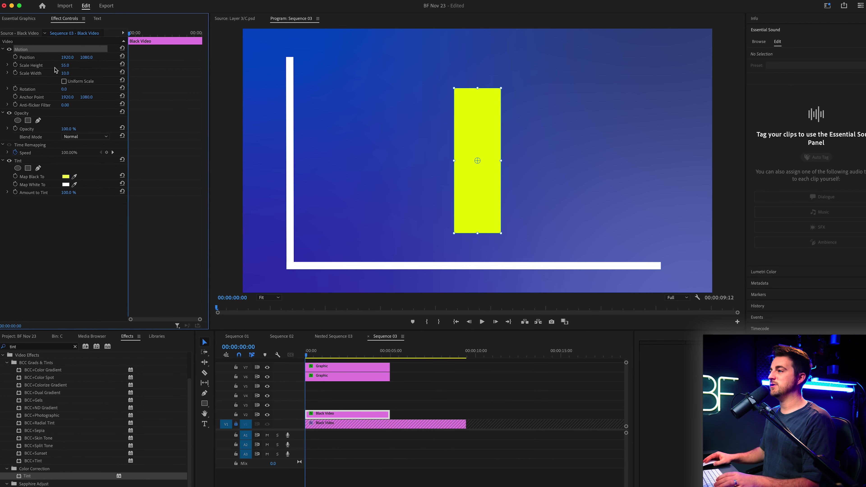
mouse_move(65, 65)
mouse_down()
mouse_move(55, 66)
mouse_move(65, 65)
mouse_up()
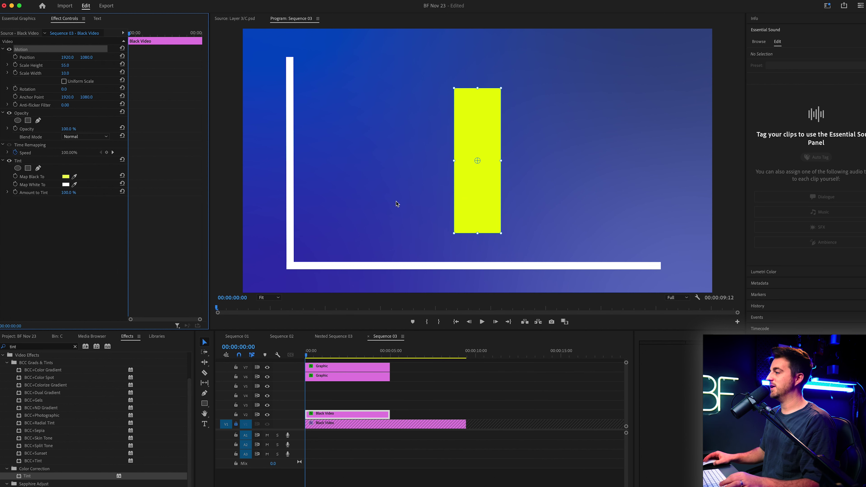
click(261, 298)
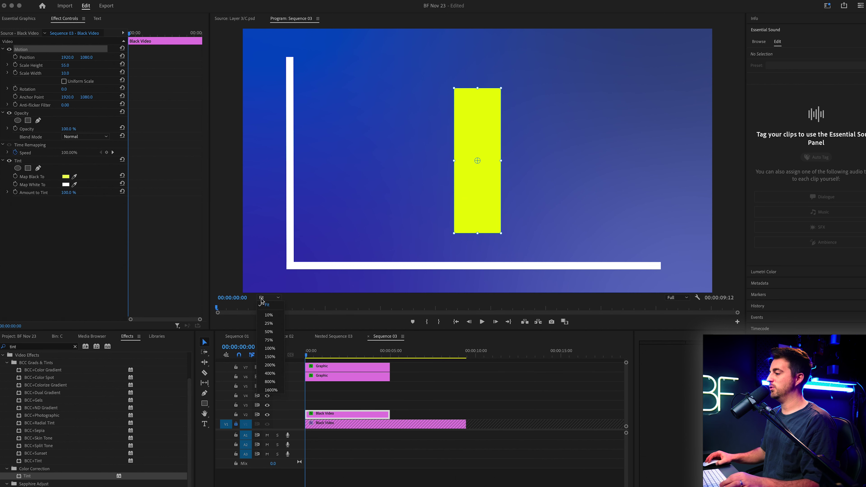
click(270, 373)
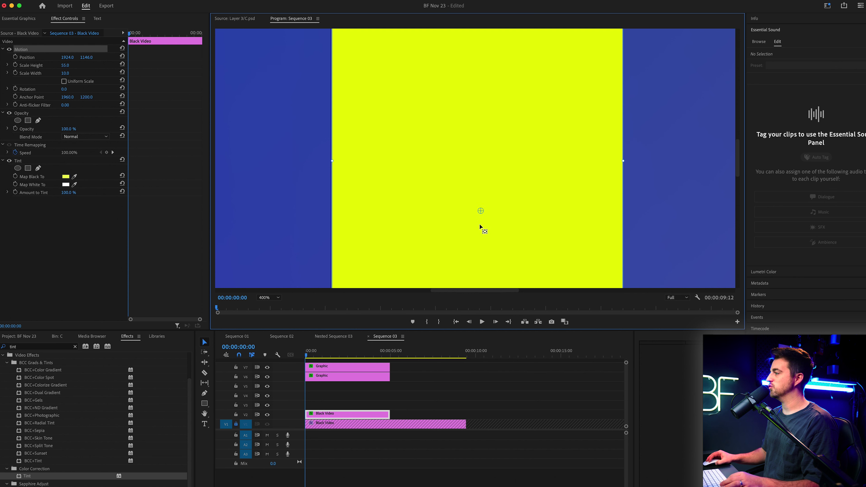
scroll(716, 181, down, 5)
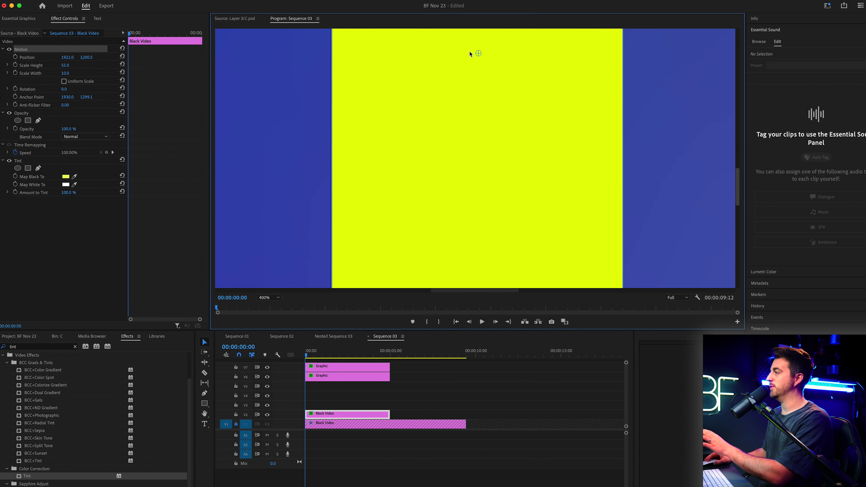
drag(478, 55, 475, 175)
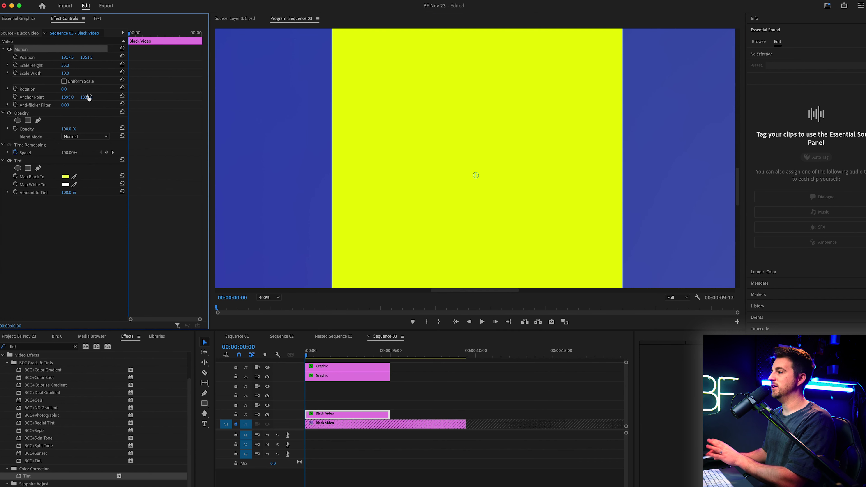
scroll(500, 53, down, 5)
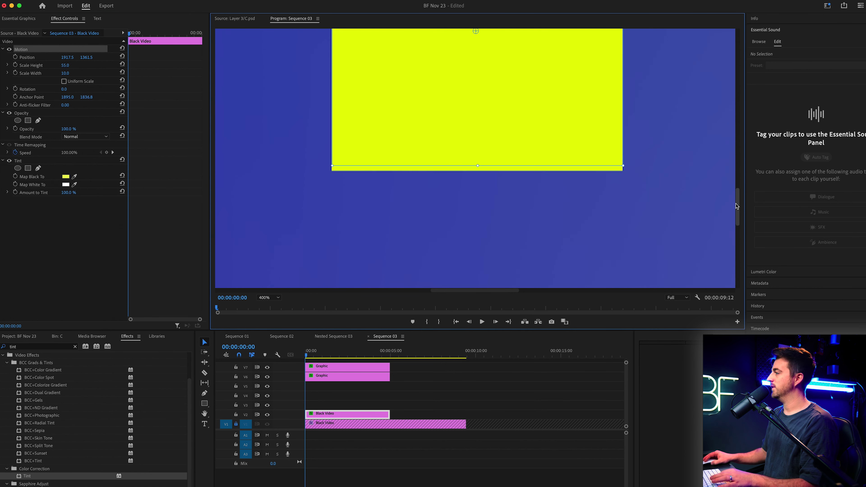
drag(476, 44, 478, 177)
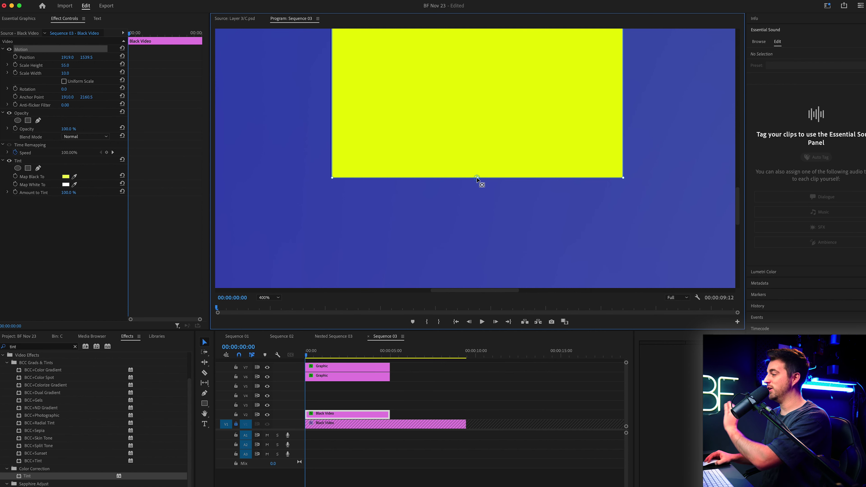
click(269, 298)
click(269, 305)
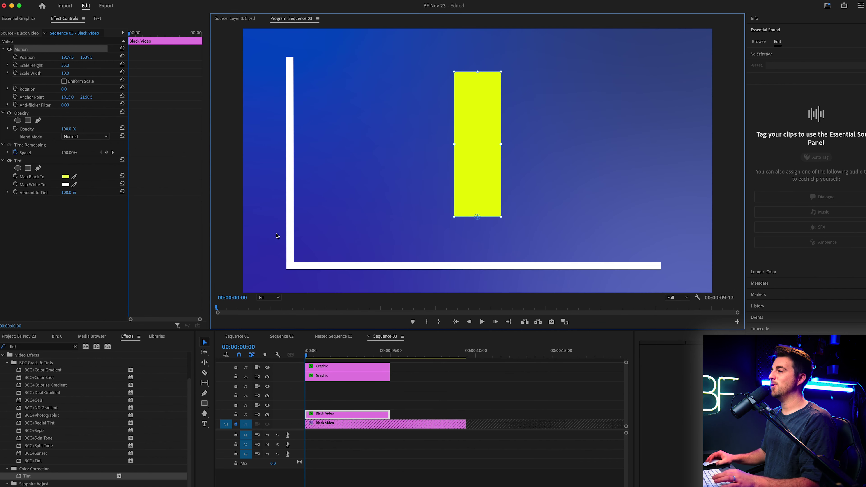
Step: Reduce the yellow bar's scale height to 39 and place it on the horizontal axis near the vertical line, at about 832, 1946
mouse_move(64, 65)
mouse_down()
mouse_move(48, 66)
mouse_move(69, 66)
mouse_up()
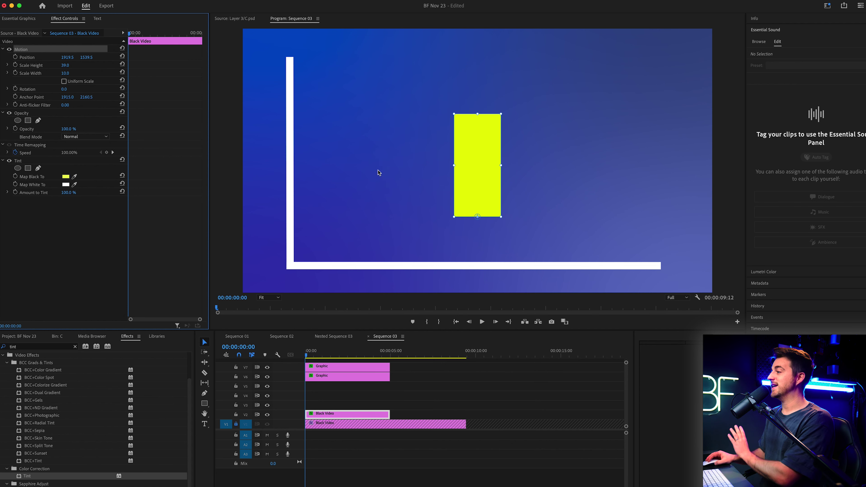
drag(475, 177, 342, 227)
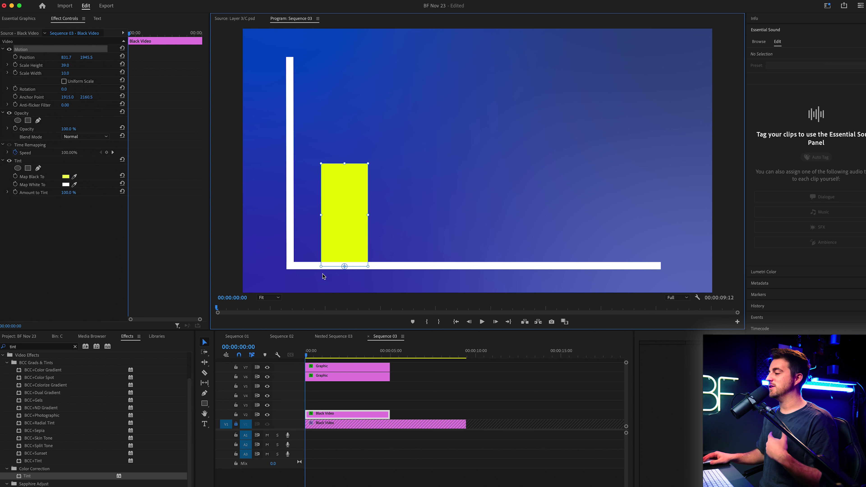
Step: Nudge the yellow bar to about 794, 1939 on the horizontal axis and duplicate its clip onto track V3
drag(340, 235, 336, 235)
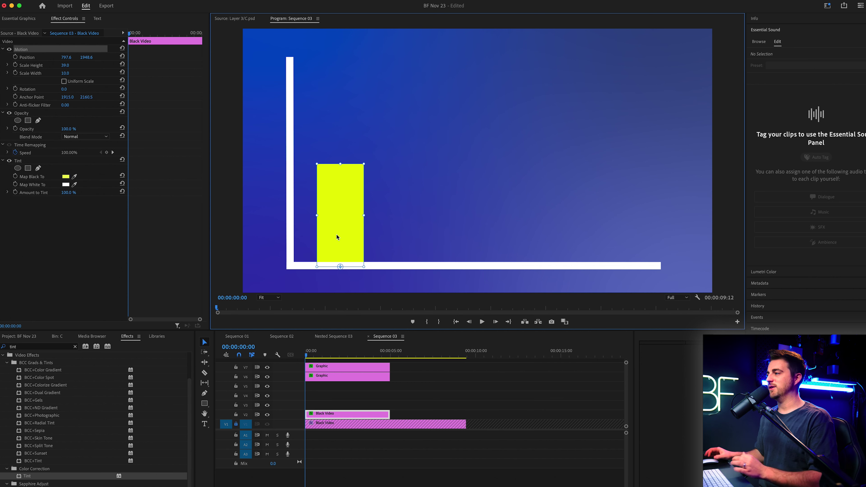
drag(344, 247, 345, 245)
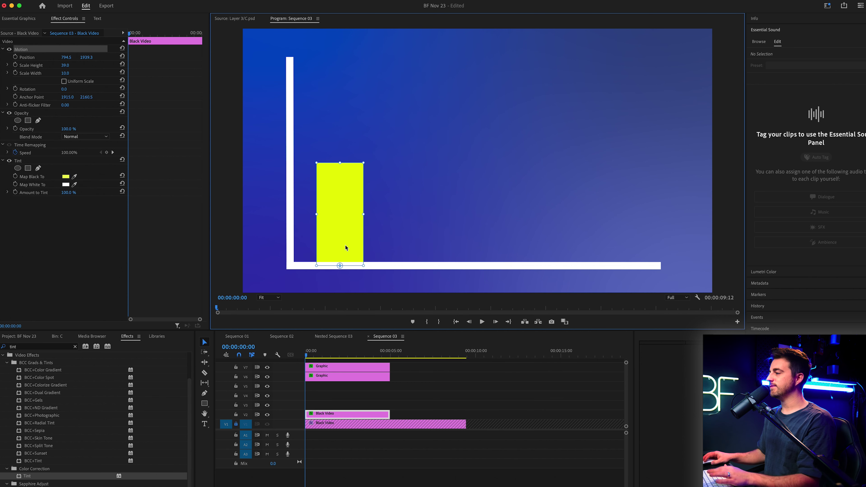
click(330, 414)
drag(330, 416, 341, 406)
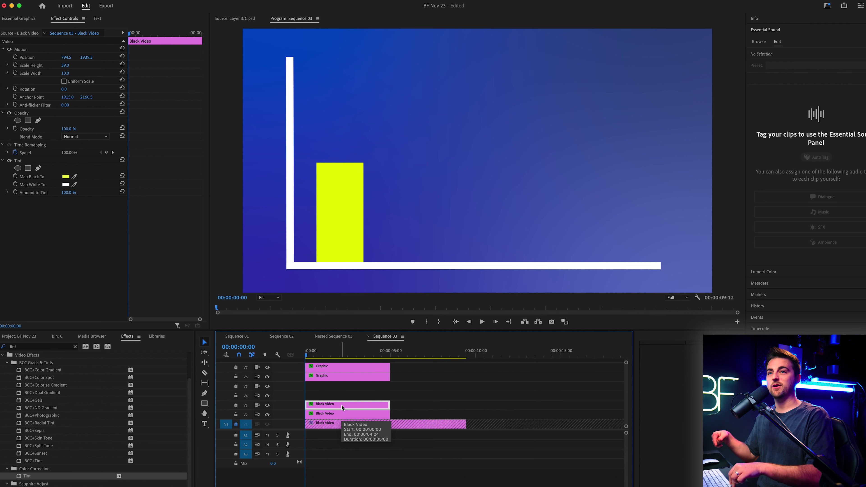
drag(342, 405, 326, 386)
key(super+z)
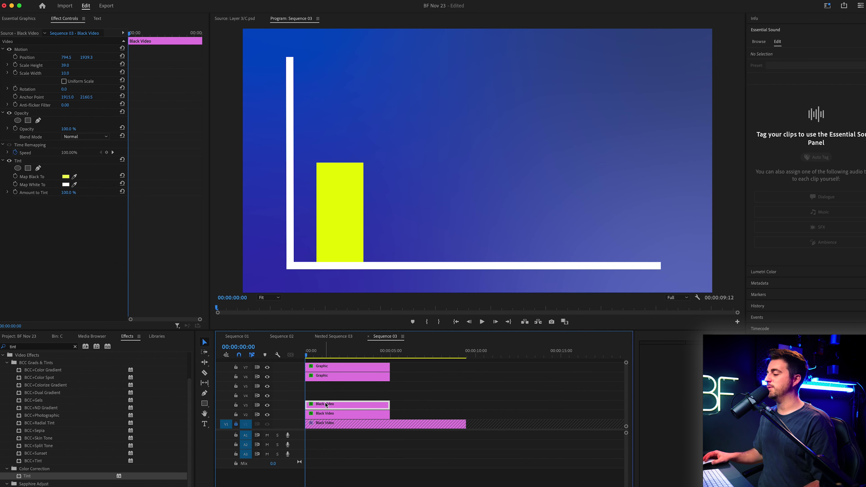
Step: Move the duplicate bar on V3 to a horizontal position of 1386.5 and change its black tint colour to FF704D
drag(63, 60, 67, 179)
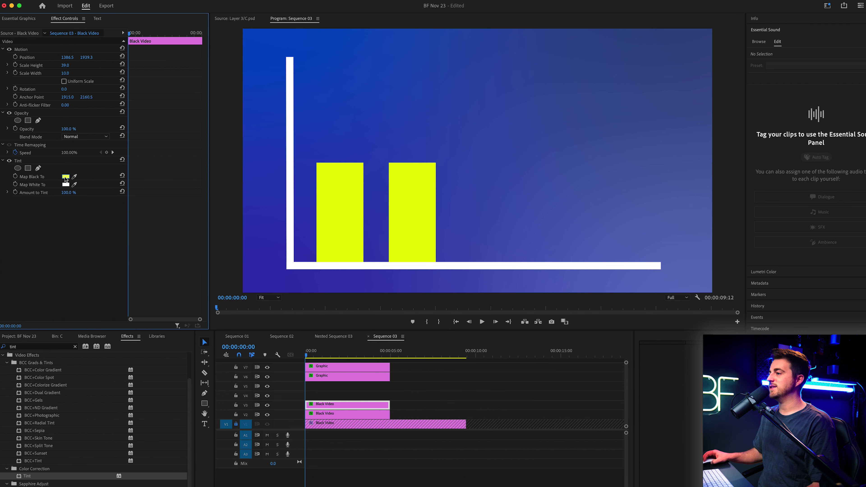
click(66, 177)
drag(471, 229, 464, 216)
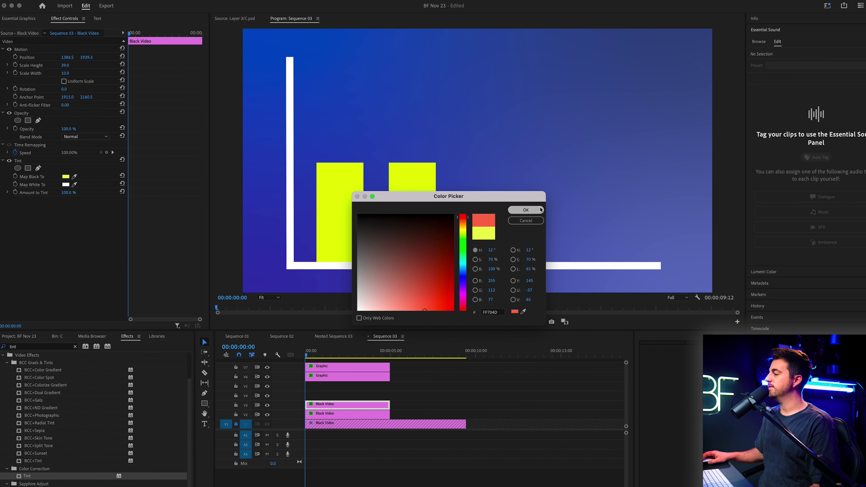
click(526, 210)
Step: Duplicate the red bar's clip onto track V4 and change the copy's black tint colour to magenta
drag(352, 405, 347, 396)
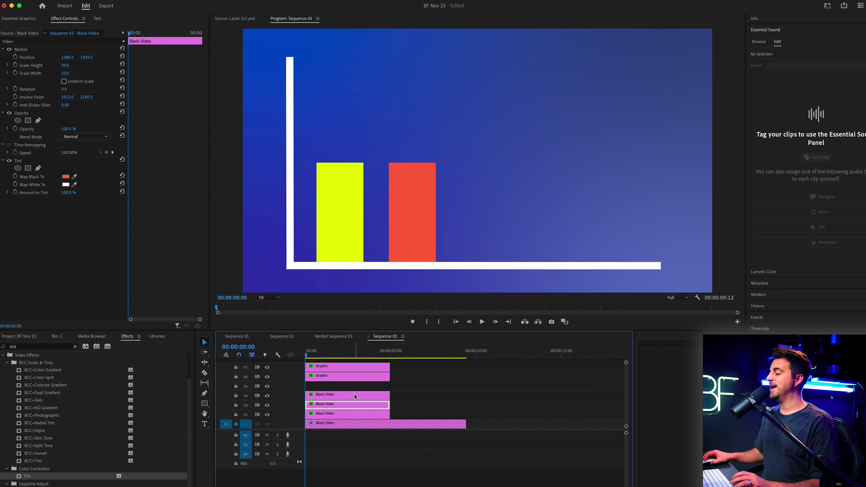
click(150, 188)
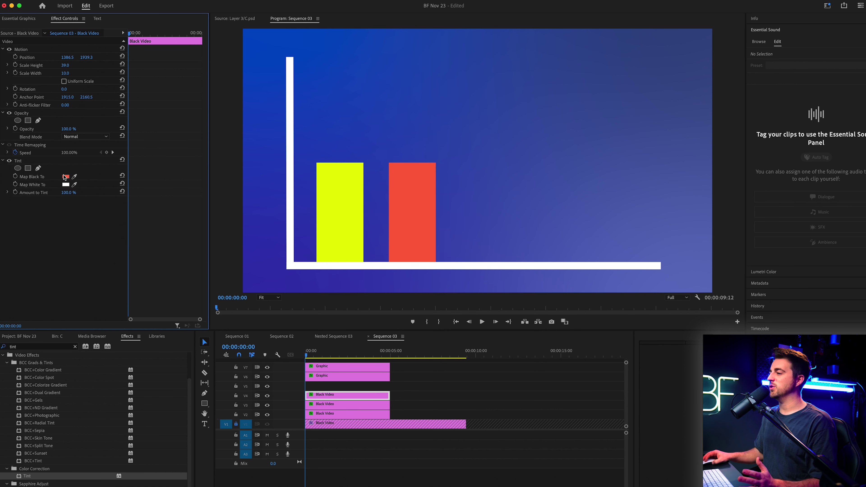
click(65, 176)
drag(465, 281, 467, 301)
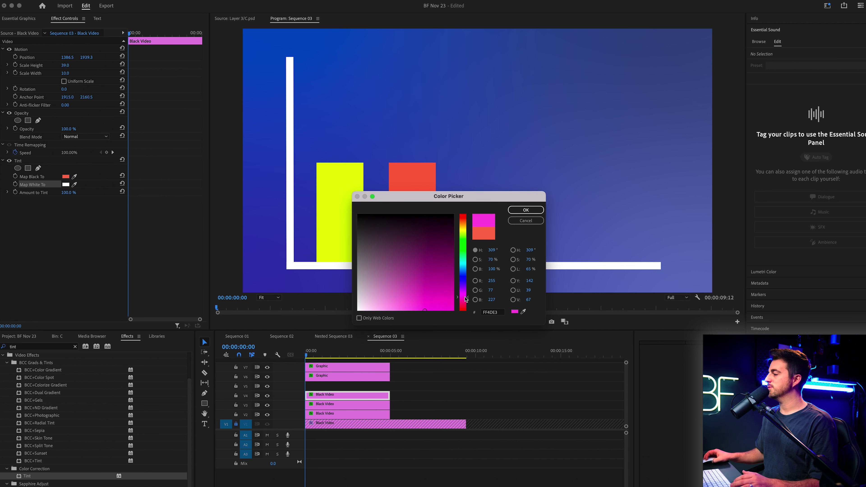
click(526, 210)
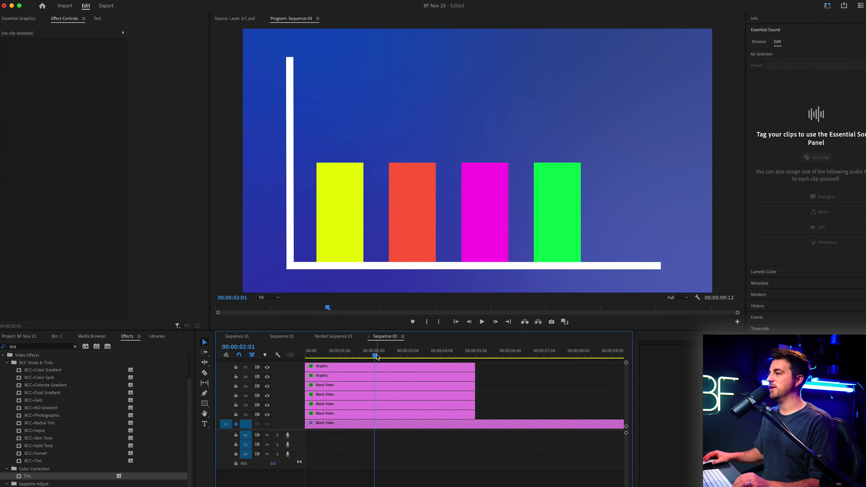
Step: Find the Crop effect and apply it to the vertical axis line's graphic clip on V7
key(backslash)
key(backslash)
drag(328, 351, 375, 357)
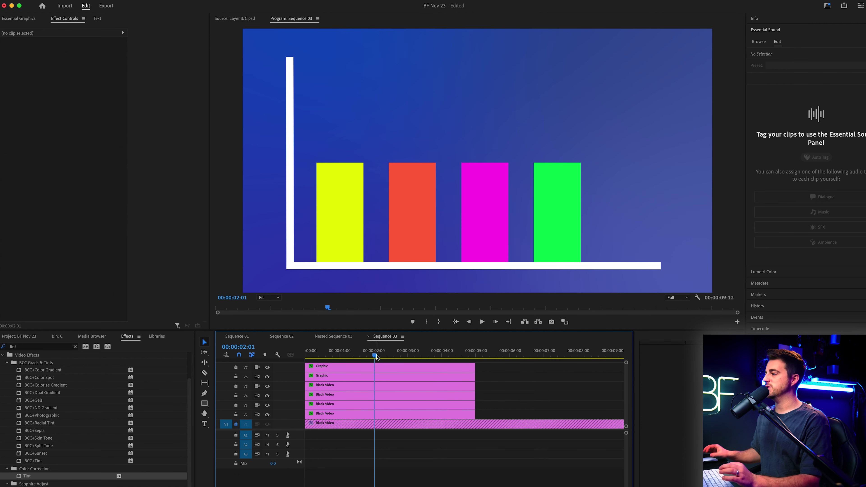
drag(353, 354, 311, 357)
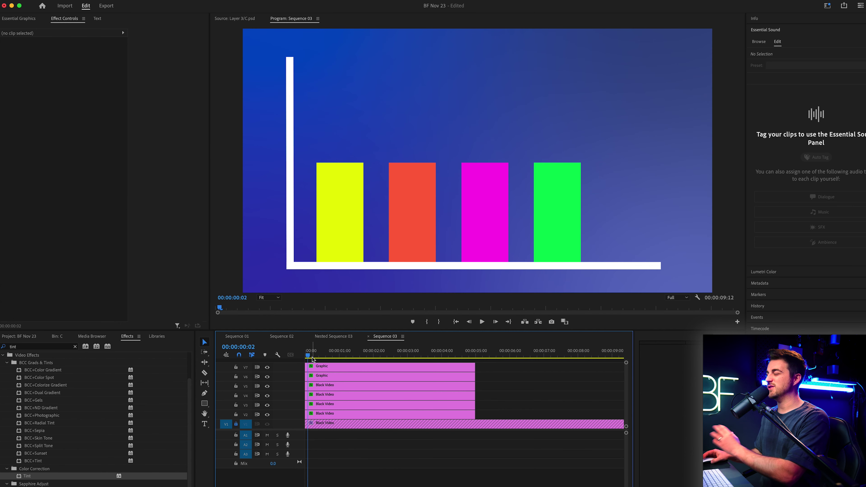
click(328, 368)
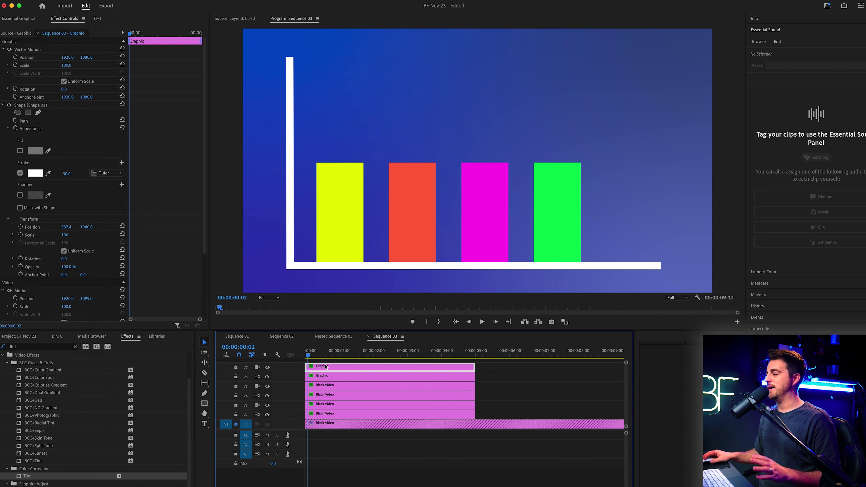
key(Up)
double_click(32, 346)
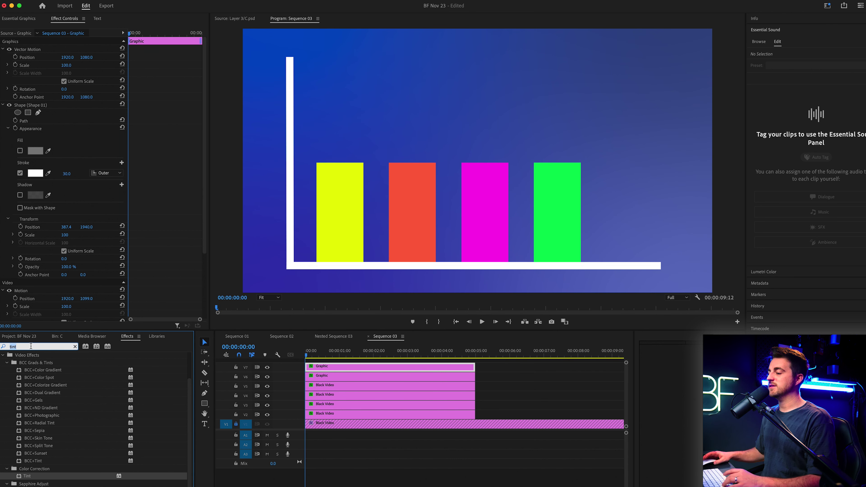
text(crop)
drag(33, 404, 314, 369)
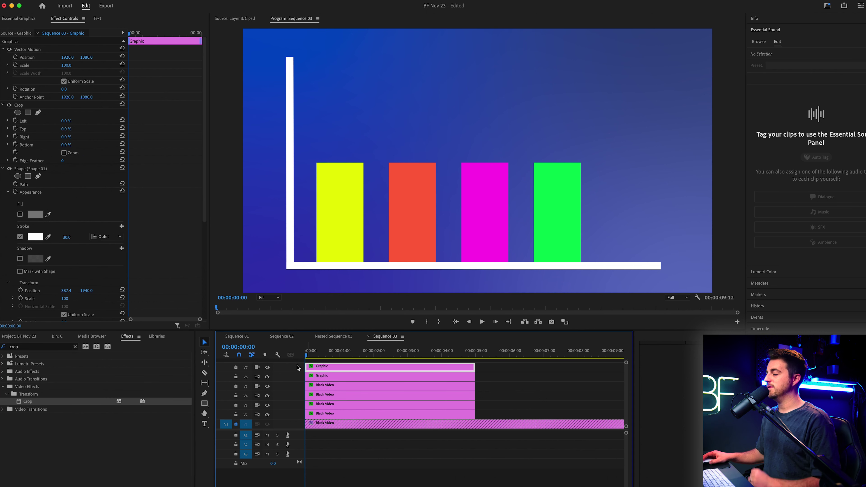
Step: Set the vertical line's top crop to 100% and keyframe it at the start of the sequence
click(267, 376)
click(267, 377)
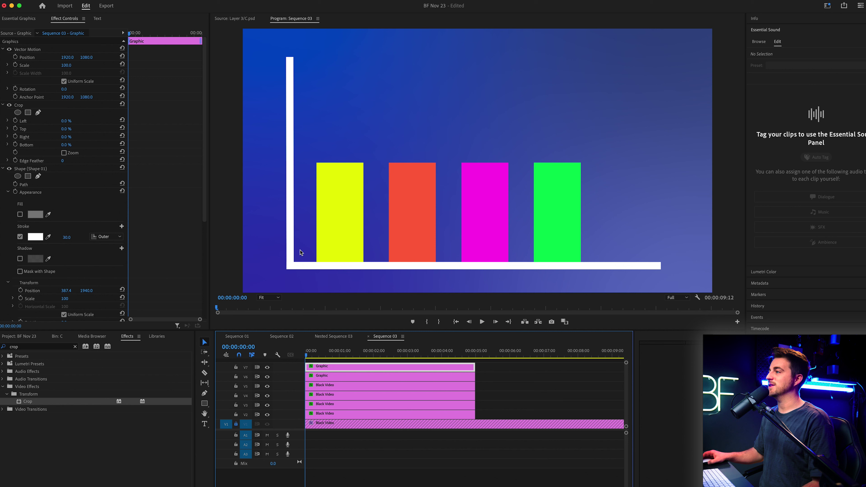
click(173, 287)
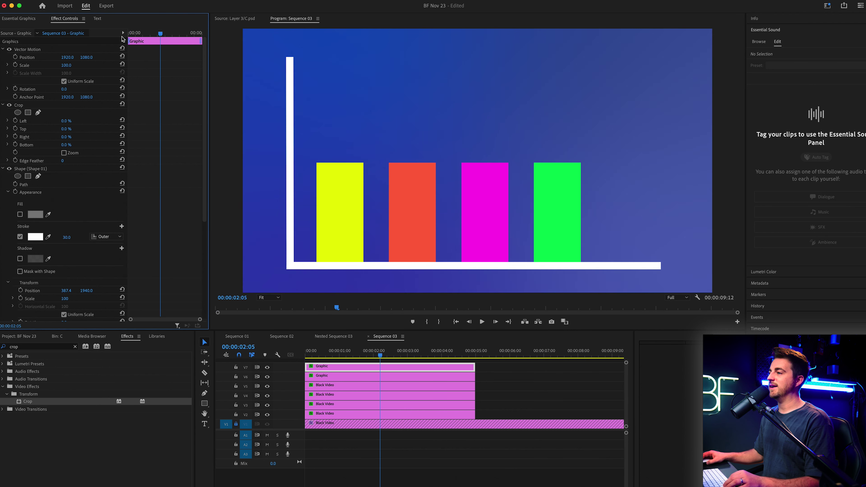
drag(66, 129, 70, 131)
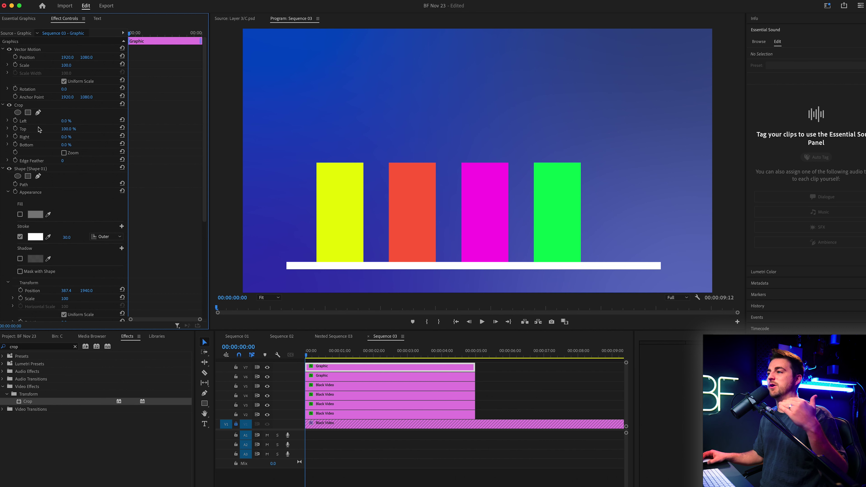
click(15, 129)
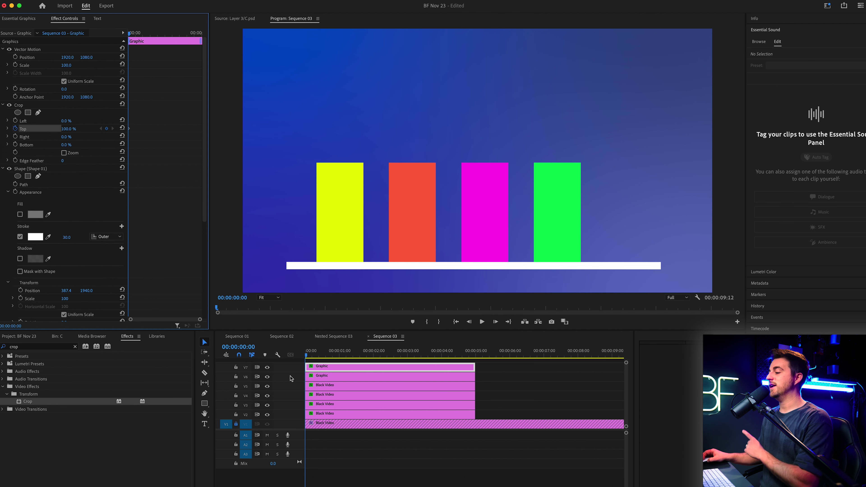
Step: Apply Crop to the horizontal axis line on V6 and keyframe its right crop at 100% at the sequence start
click(328, 376)
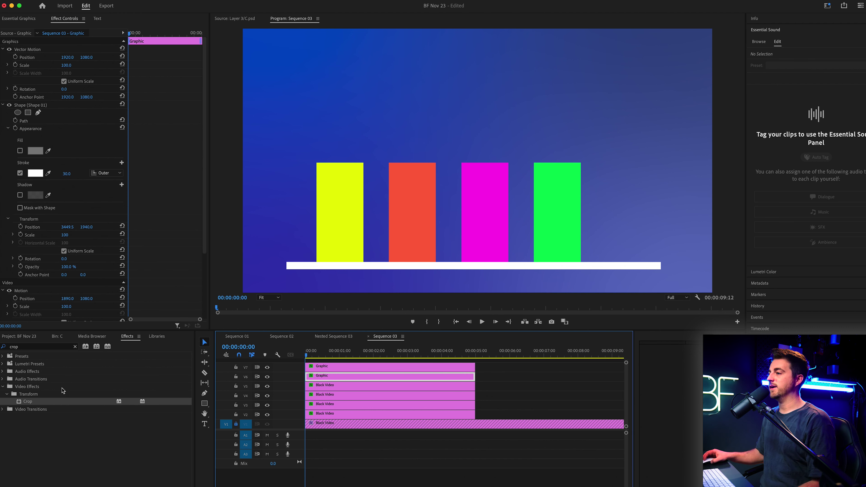
drag(28, 404, 324, 376)
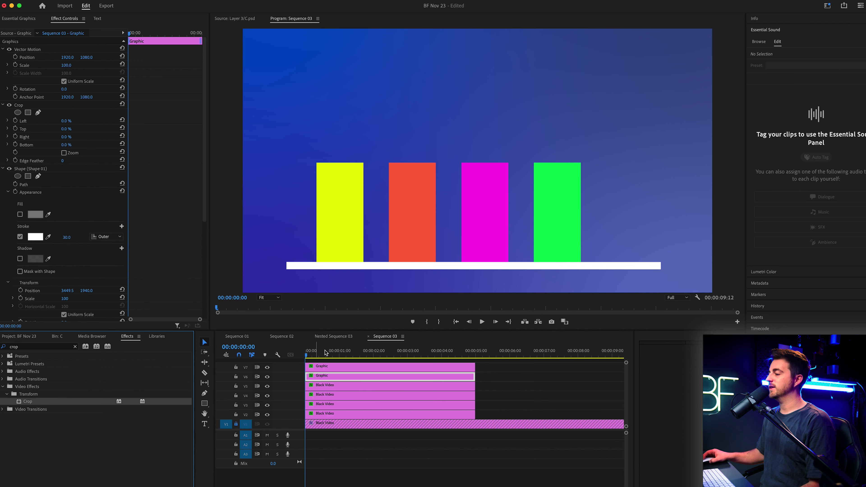
drag(77, 141, 113, 141)
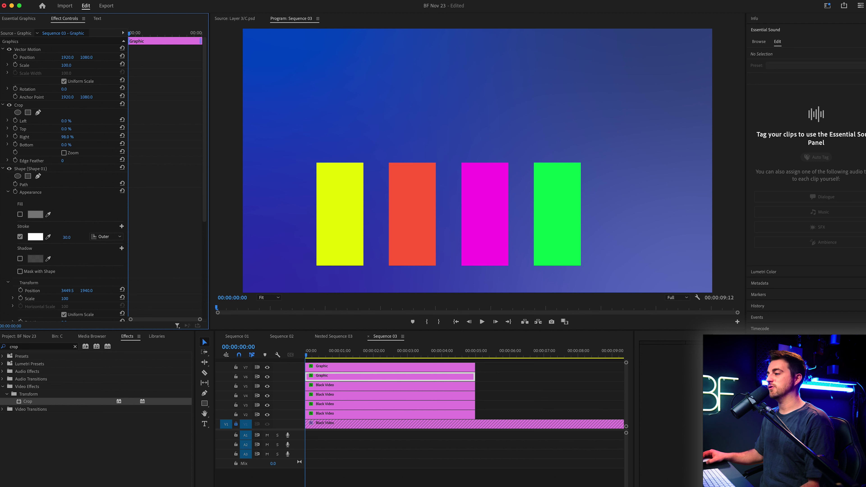
click(16, 137)
Step: Add a second crop keyframe for the vertical line at 00:00:00:09 with the top crop at 0%
click(343, 394)
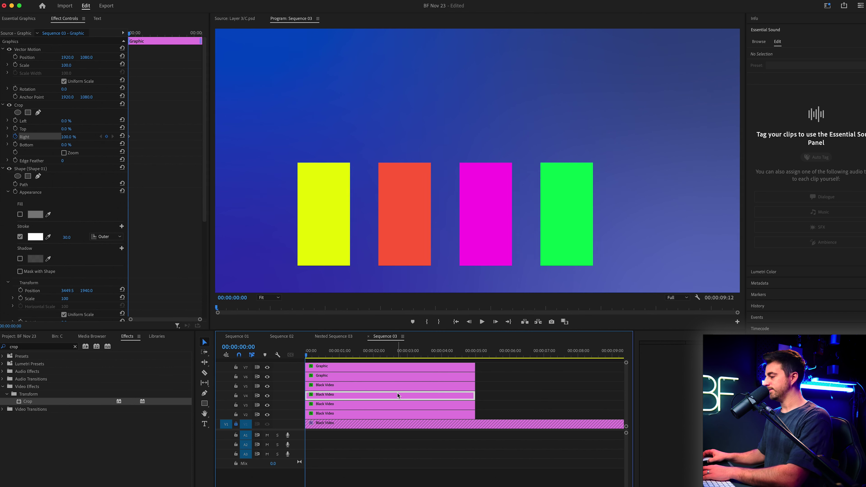
key(=)
key(=)
key(=)
click(321, 351)
drag(326, 355, 358, 355)
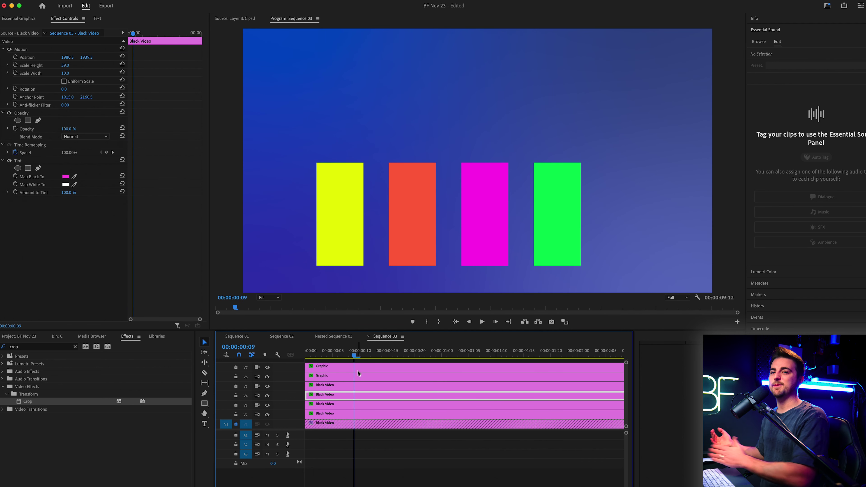
click(334, 366)
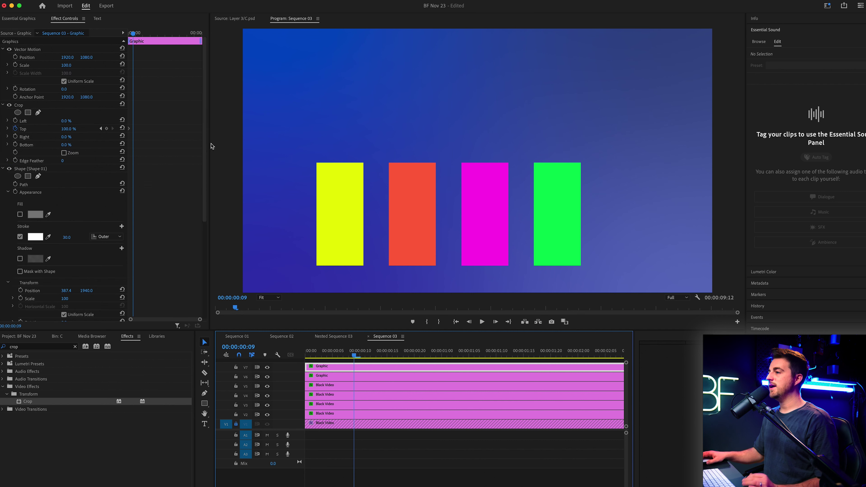
drag(78, 131, 45, 132)
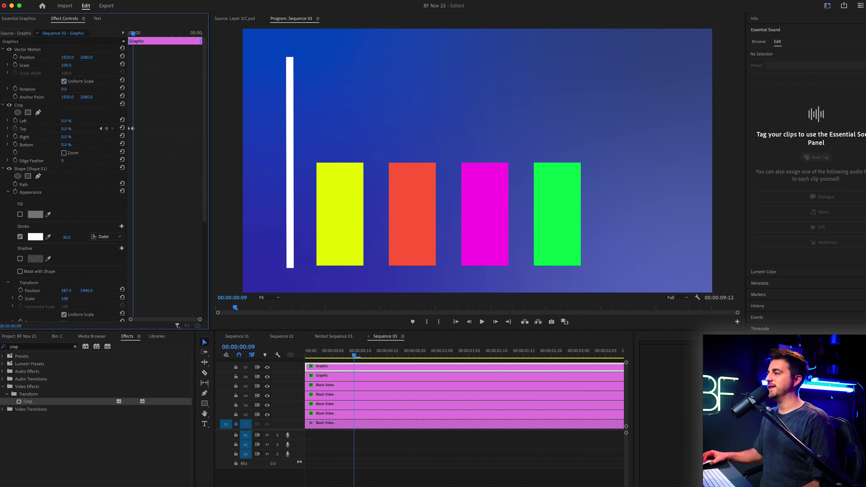
Step: Set the horizontal line's right crop to 0% at 00:00:00:09 and play back the axis animation from the start
click(347, 377)
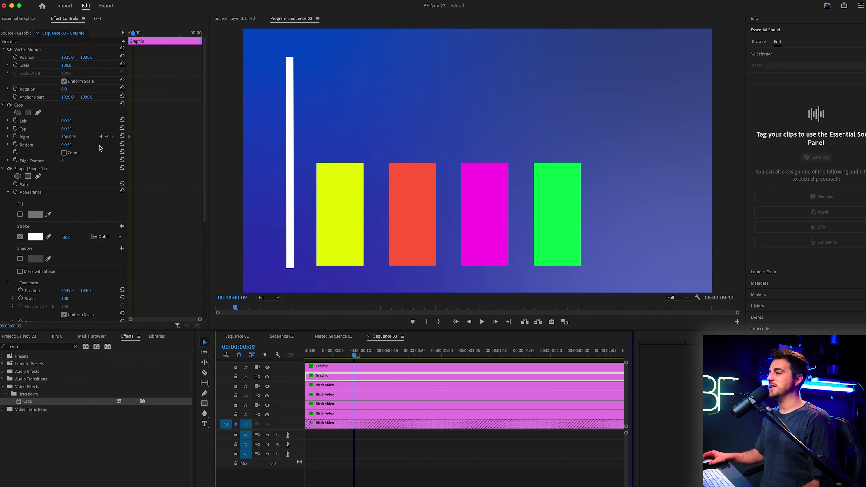
drag(80, 138, 44, 139)
key(Home)
key(space)
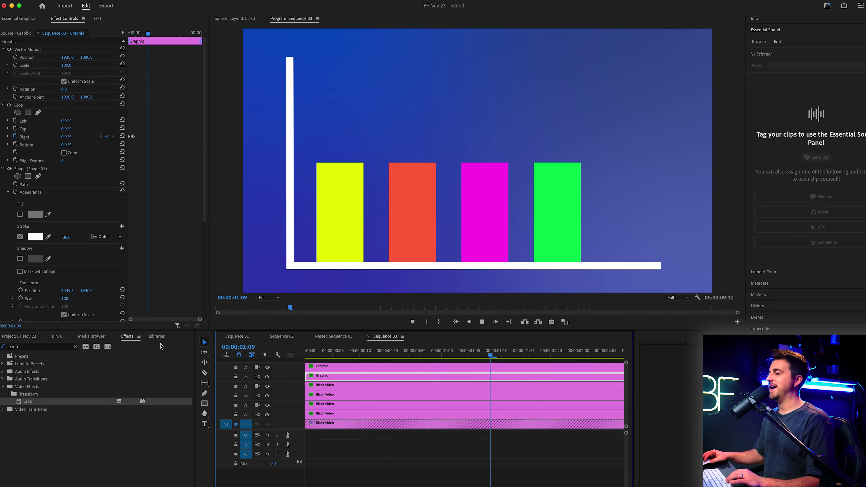
key(Home)
key(space)
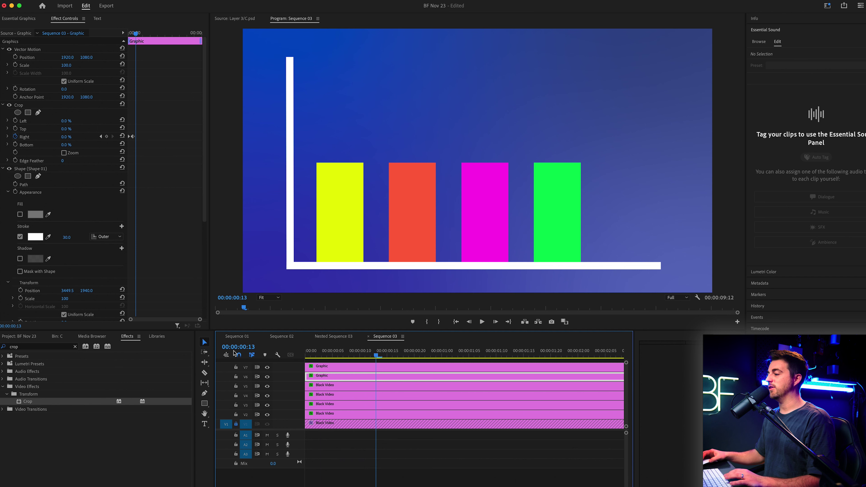
Step: Slow the reveal of both axis lines by moving their closing crop keyframes to 00:00:00:15
drag(384, 355, 391, 356)
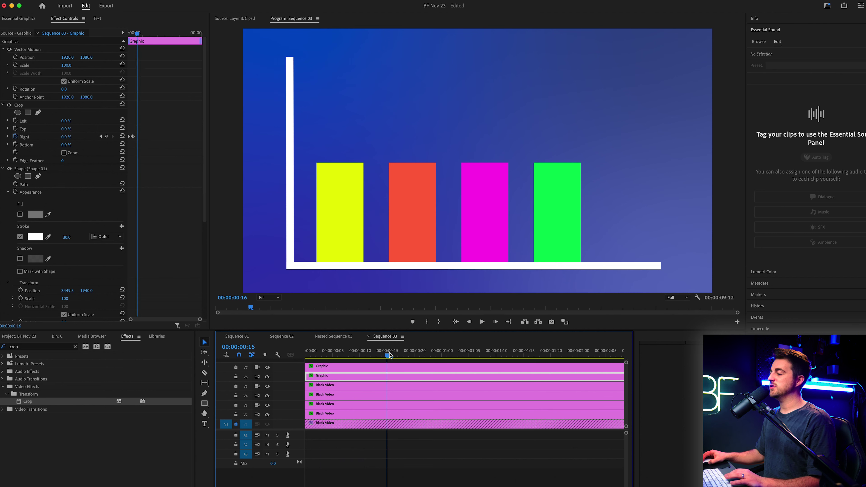
click(151, 174)
key(=)
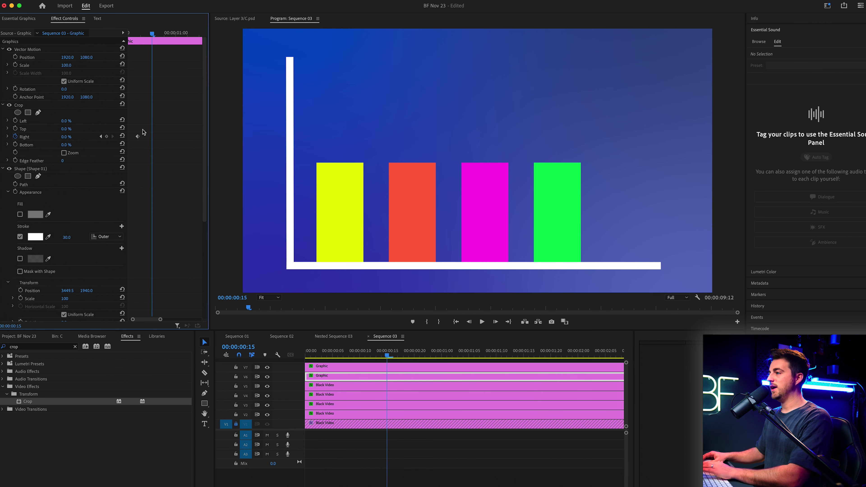
click(384, 366)
click(150, 144)
key(=)
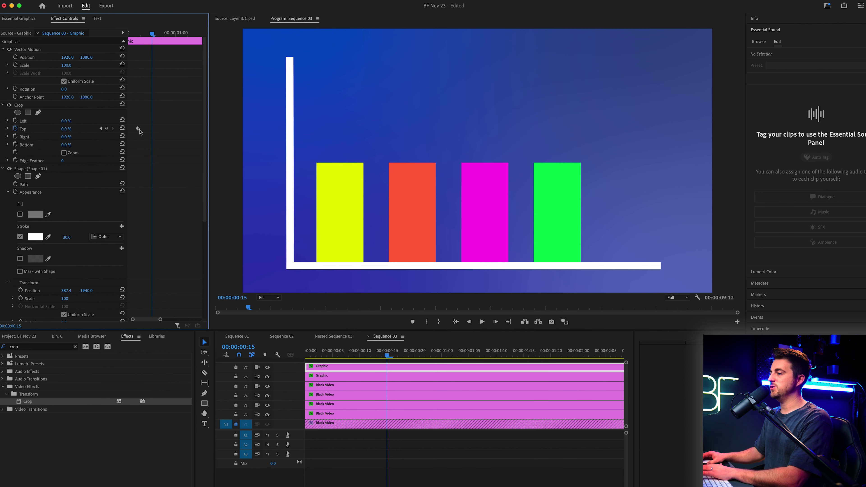
key(minus)
Step: Play the sequence from the start to review the retimed axis line reveal
key(Home)
key(space)
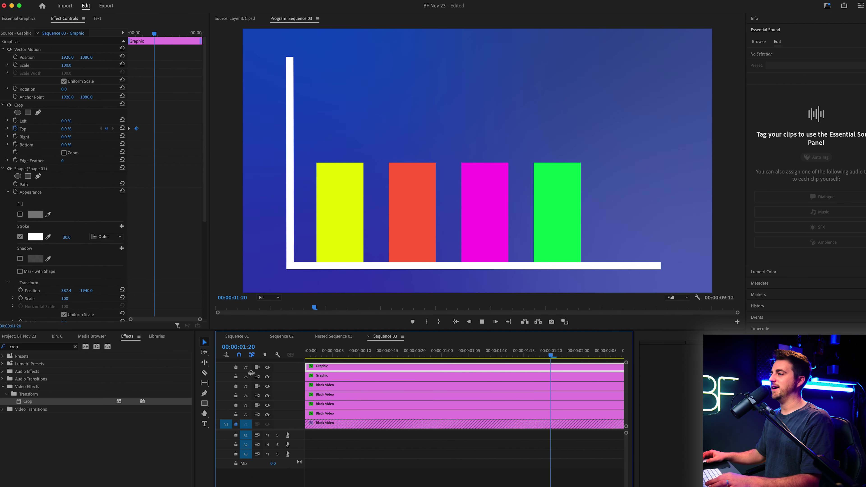
click(145, 87)
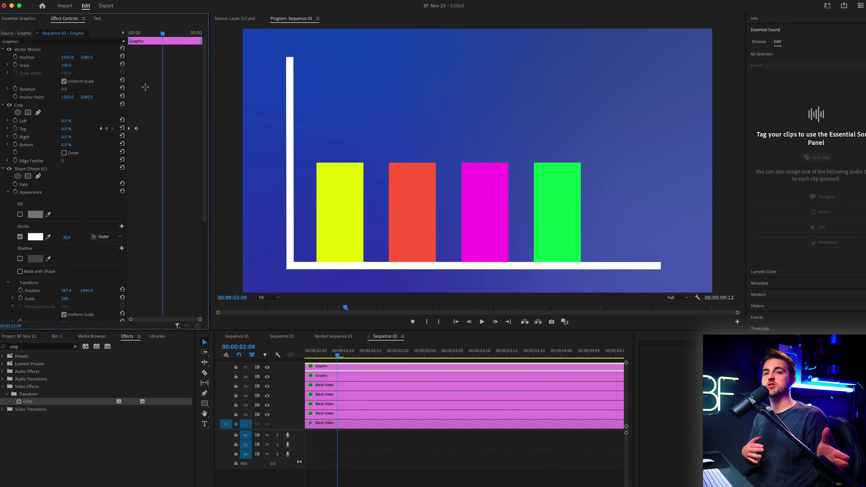
click(333, 375)
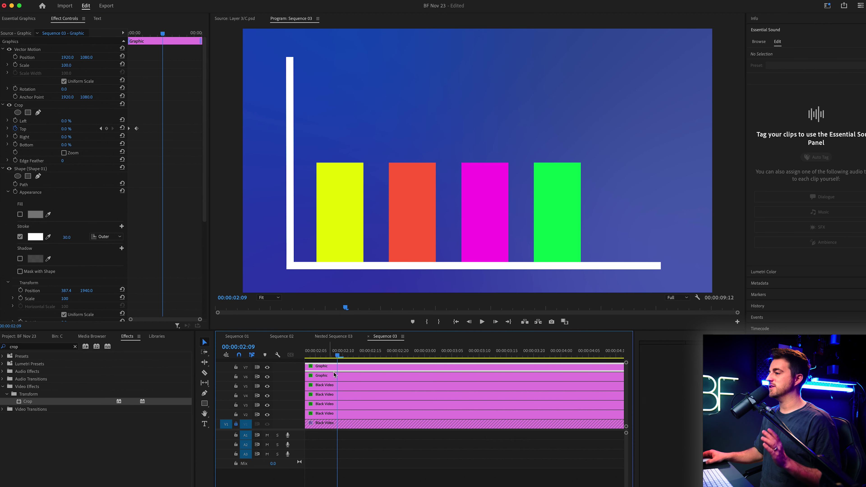
Step: Apply Ease Out to the vertical line's first top crop keyframe and Ease In to its last one
right_click(130, 132)
click(167, 254)
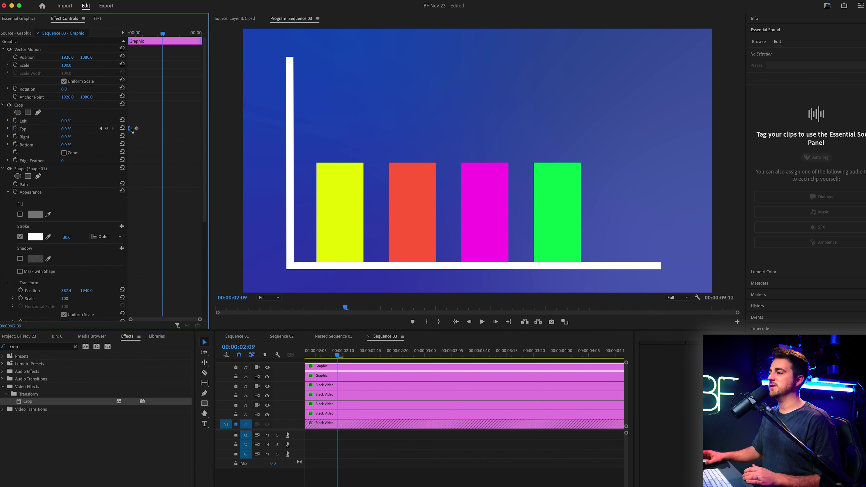
right_click(137, 129)
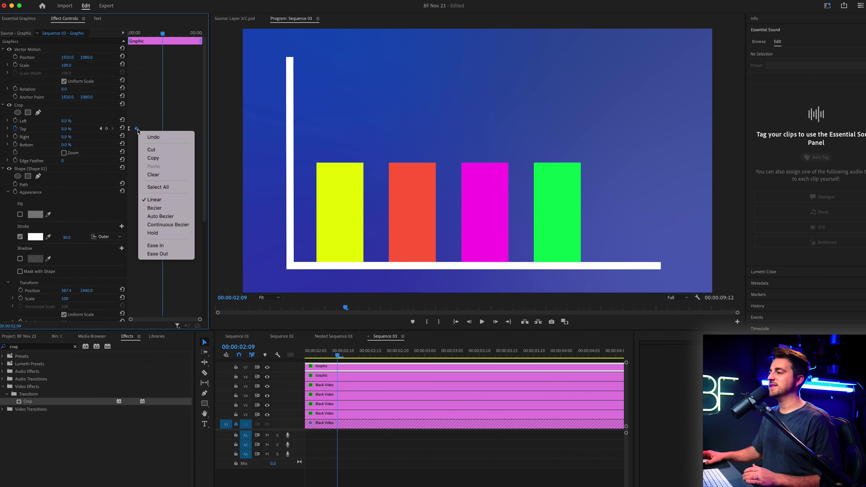
click(182, 245)
Step: Apply Ease Out to the horizontal line's first right crop keyframe and Ease In to its last one
click(350, 378)
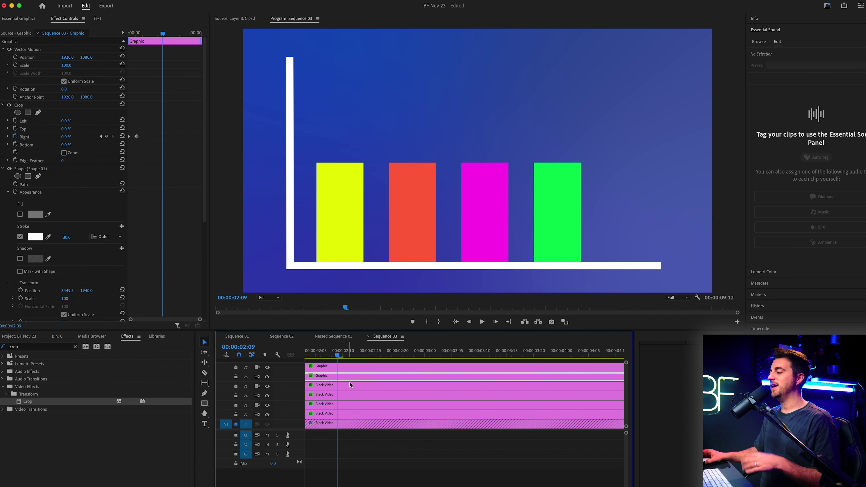
right_click(130, 137)
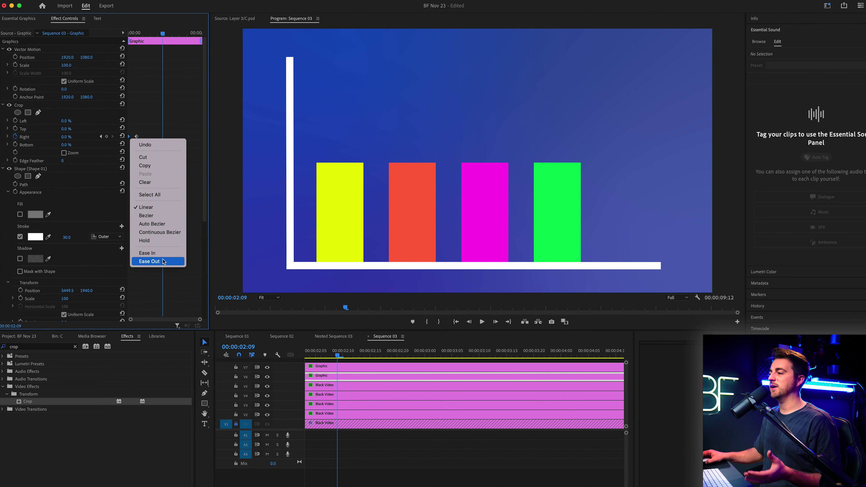
click(164, 261)
right_click(137, 137)
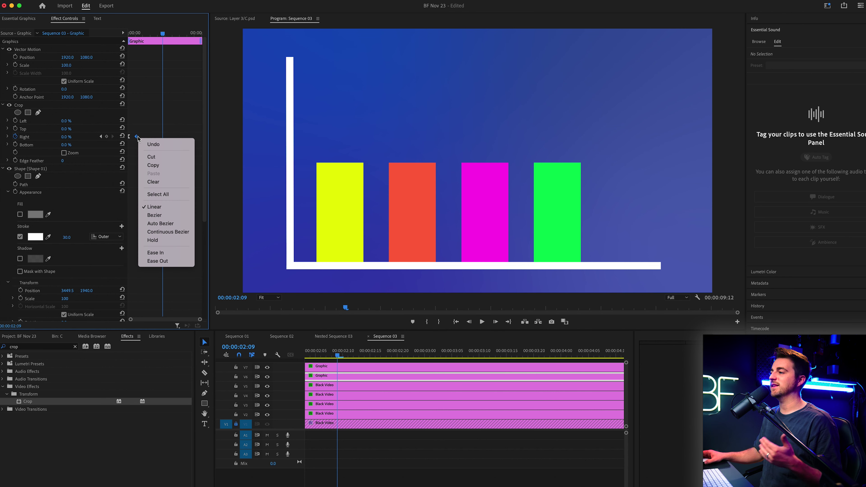
click(165, 256)
Step: Play the sequence from the start to review the eased axis line reveal
click(320, 372)
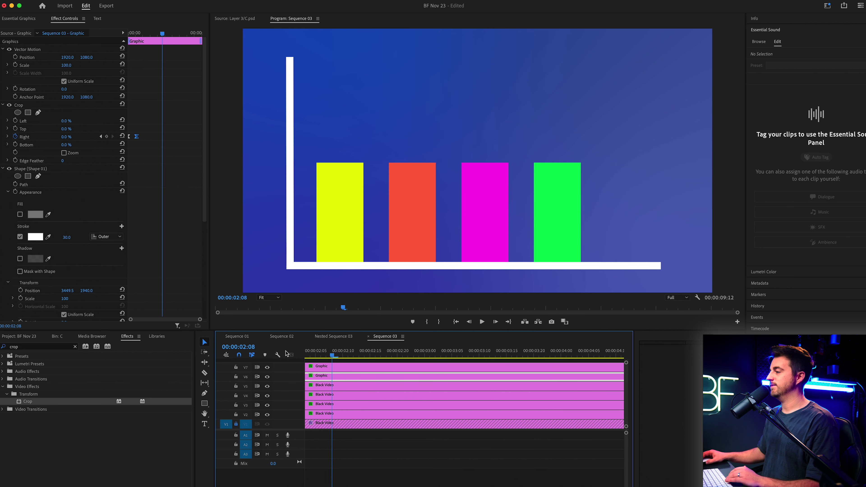
key(Home)
key(space)
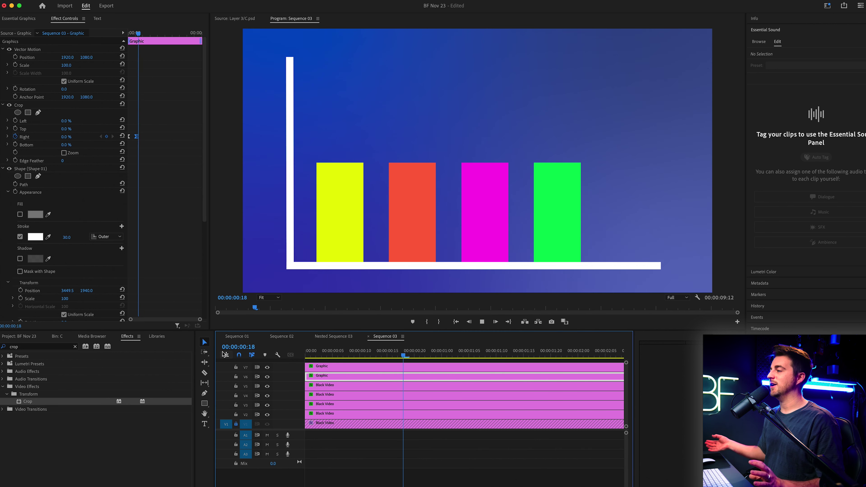
Step: Set the Scale Height of the yellow and red bars' Black Video clips to 0
key(backslash)
click(397, 413)
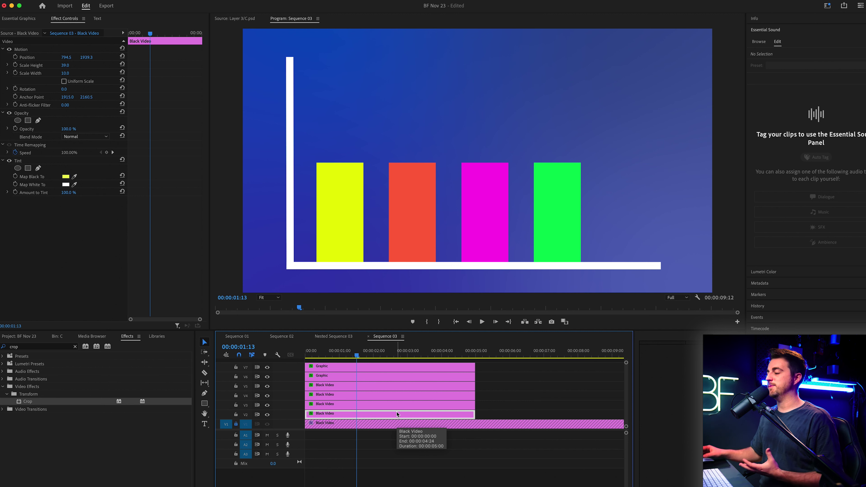
click(67, 65)
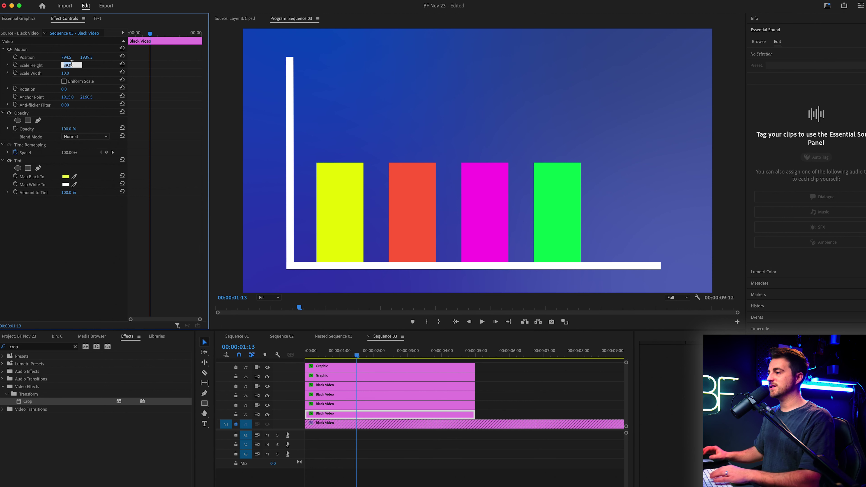
key(Return)
click(338, 406)
click(70, 65)
key(Return)
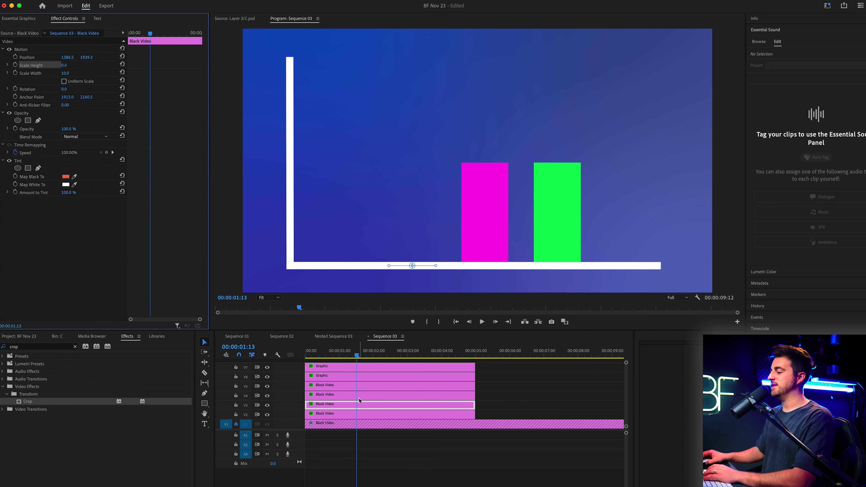
Step: Set the Scale Height of the magenta and green bars' Black Video clips to 0
click(359, 395)
click(64, 65)
text(0)
key(Return)
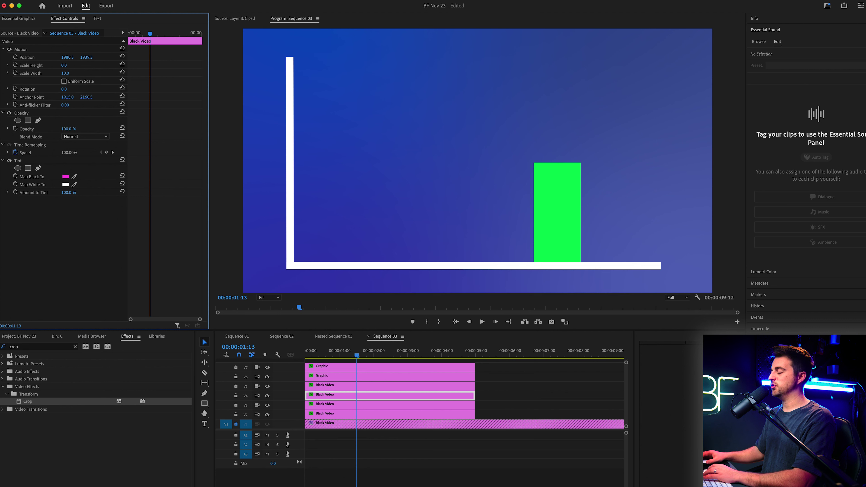
click(344, 386)
click(65, 65)
text(0)
key(Return)
Step: Play the sequence from the start to check when the axis lines finish drawing
key(shift+Left)
key(shift+Left)
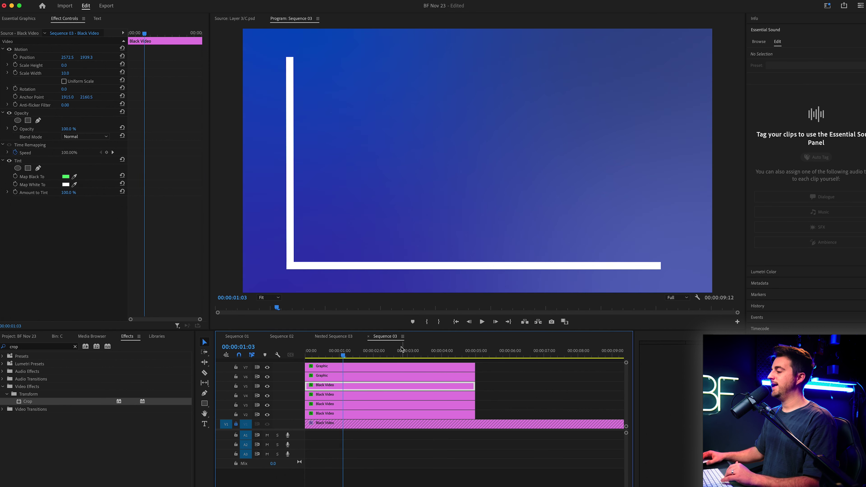
key(Home)
key(space)
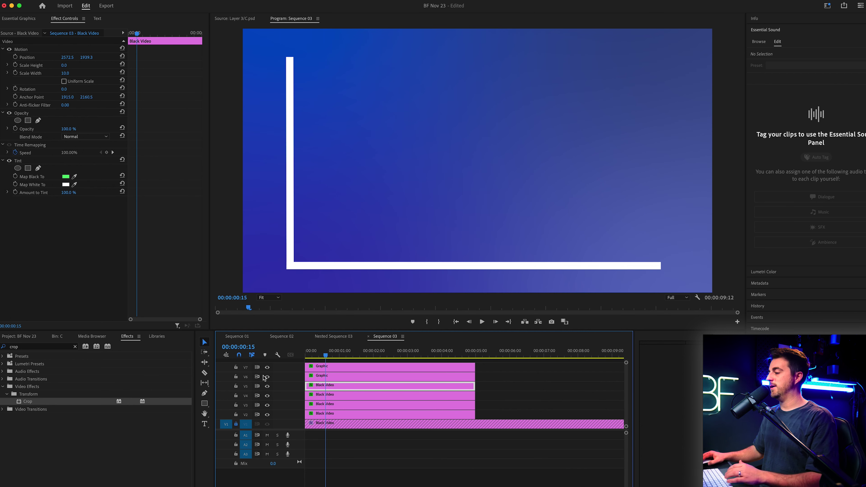
Step: Add an opening Scale Height keyframe to the yellow bar at 00:00:00:12
mouse_move(334, 354)
mouse_down()
mouse_move(316, 355)
mouse_move(323, 356)
mouse_up()
click(329, 416)
click(15, 65)
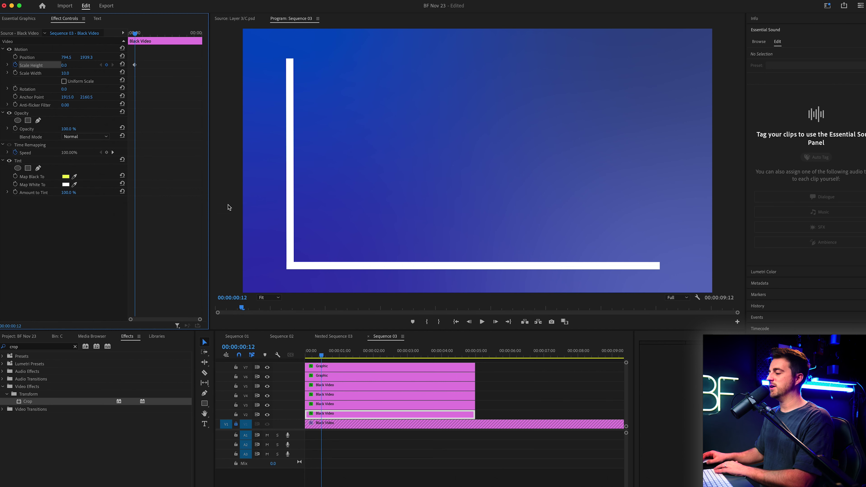
Step: Add an opening Scale Height keyframe to the red bar five frames further on, at 00:00:00:17
key(Right)
key(Right)
key(Right)
key(Right)
key(Right)
click(339, 406)
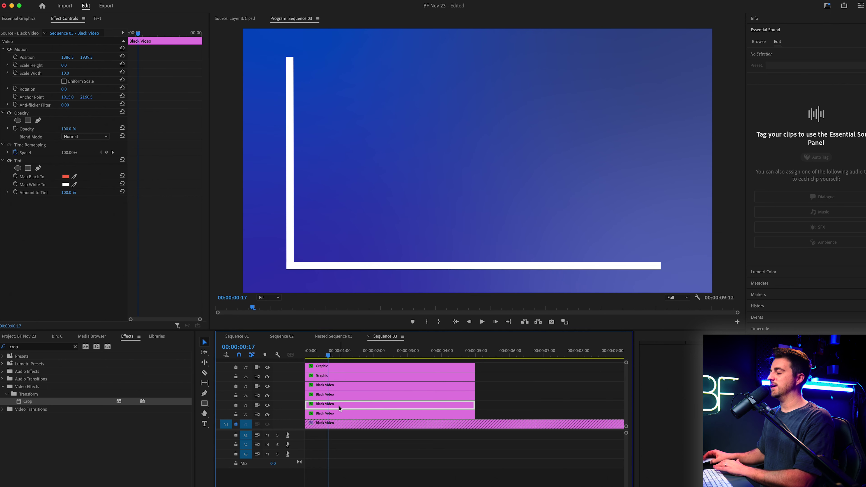
click(15, 65)
Step: Add an opening Scale Height keyframe to the magenta bar at 00:00:00:22
key(Right)
key(Right)
key(Right)
key(Right)
key(Right)
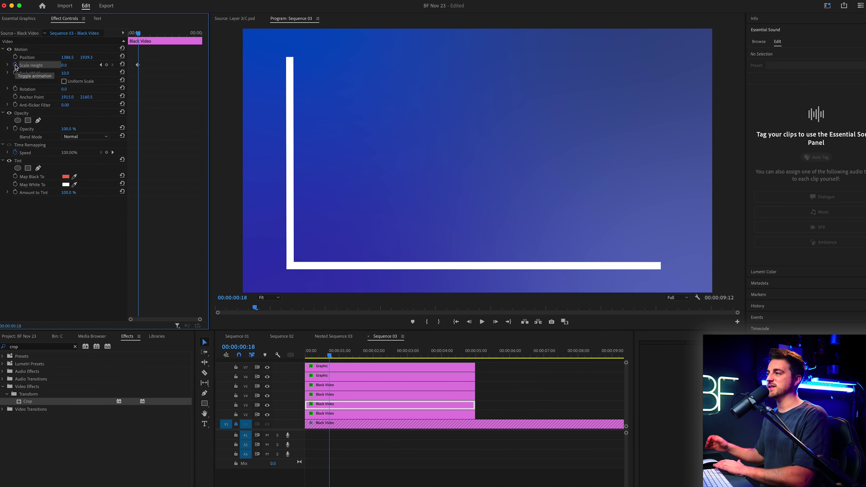
click(345, 397)
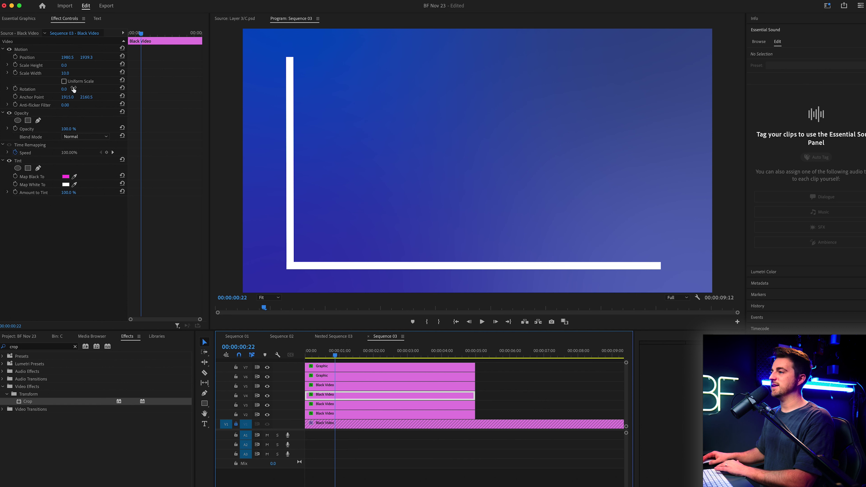
Step: Add an opening Scale Height keyframe to the green bar at 00:00:01:03
key(Right)
key(Right)
key(Right)
key(Right)
key(Right)
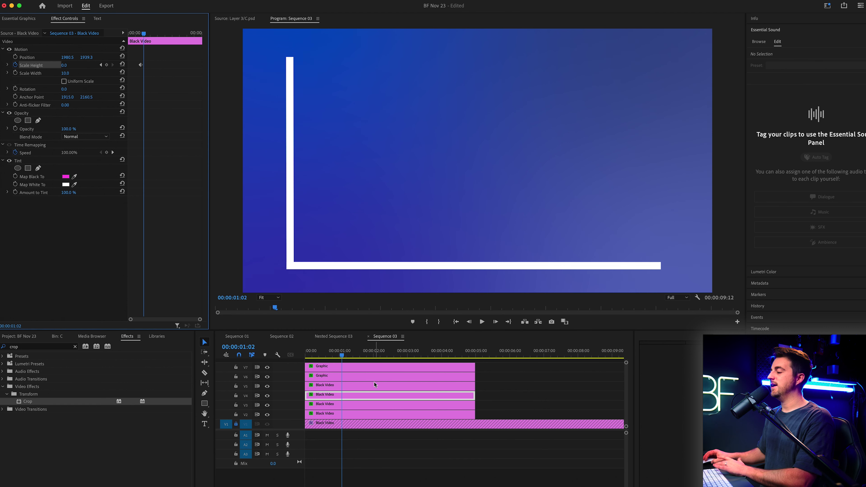
click(357, 388)
key(Right)
click(16, 65)
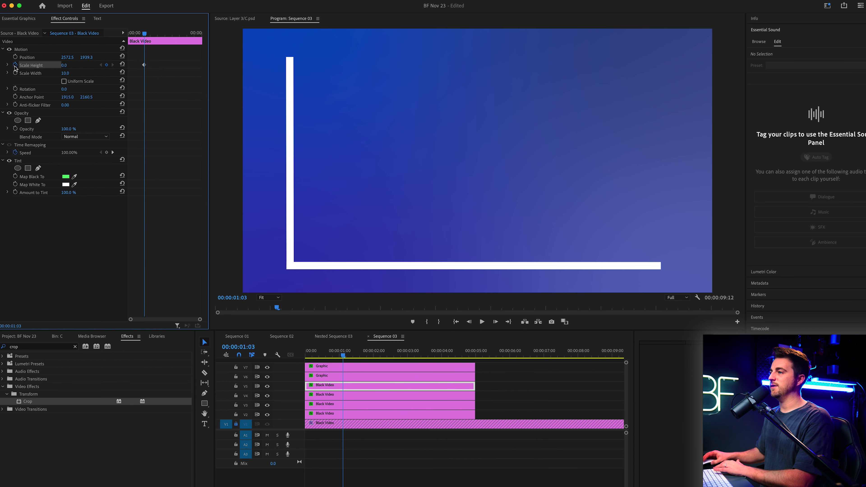
Step: Add a second Scale Height keyframe to the yellow bar at 00:00:00:20 with a value of 69
click(327, 346)
key(Home)
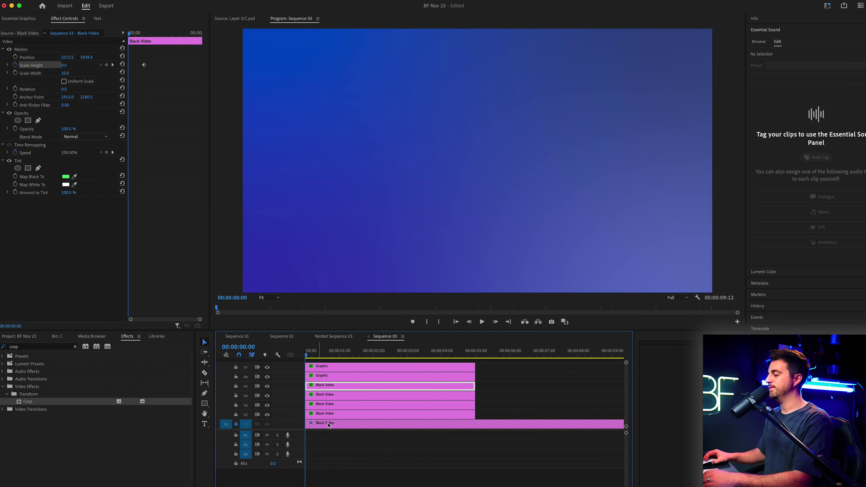
click(323, 413)
click(170, 202)
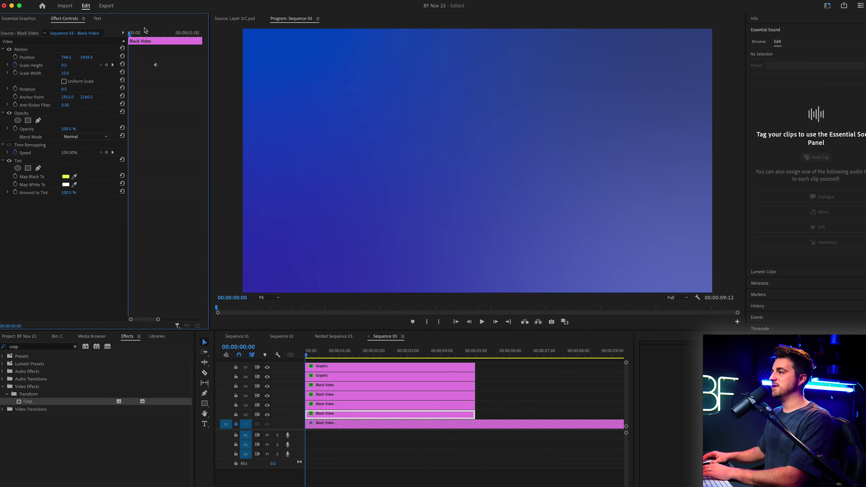
click(142, 34)
drag(146, 34, 153, 35)
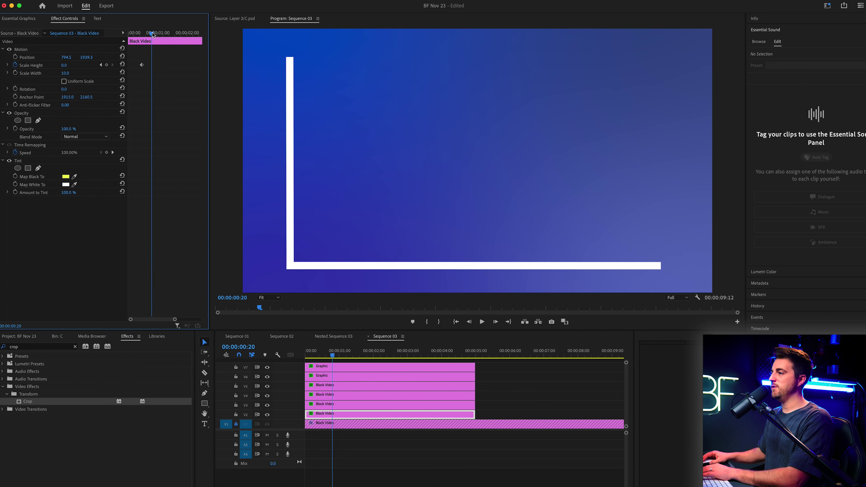
drag(64, 65, 86, 65)
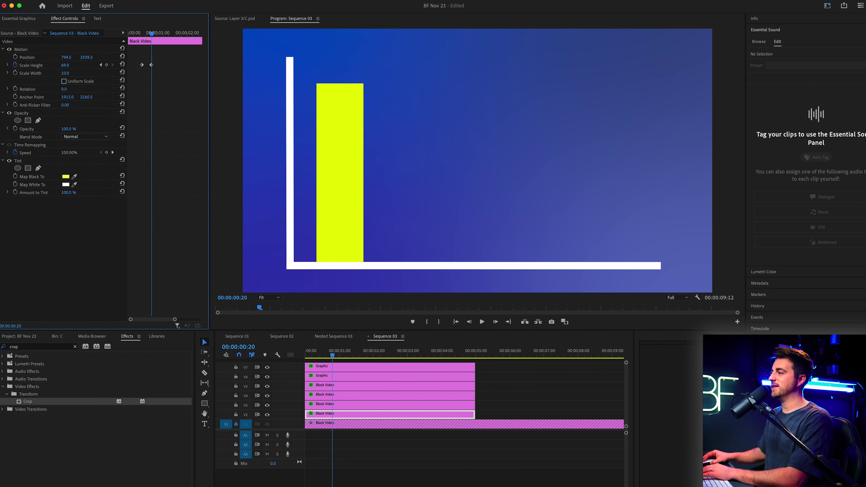
Step: Add a second Scale Height keyframe to the red bar, growing it to about a quarter of the vertical axis
click(380, 406)
drag(140, 34, 143, 34)
drag(64, 66, 71, 66)
Step: Add a second Scale Height keyframe to the magenta bar at 00:00:01:09, growing it slightly past half the vertical axis
click(362, 397)
drag(145, 33, 149, 34)
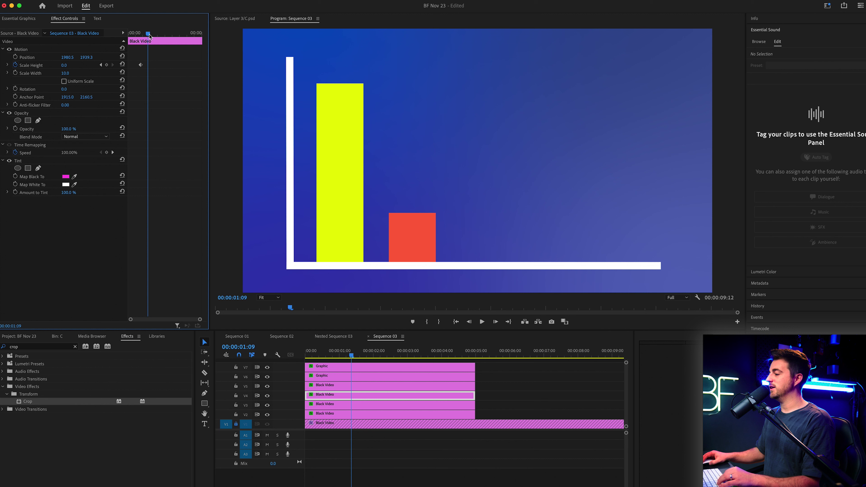
drag(64, 65, 92, 83)
Step: Add a second Scale Height keyframe to the green bar, growing it slightly taller than the yellow bar
click(355, 383)
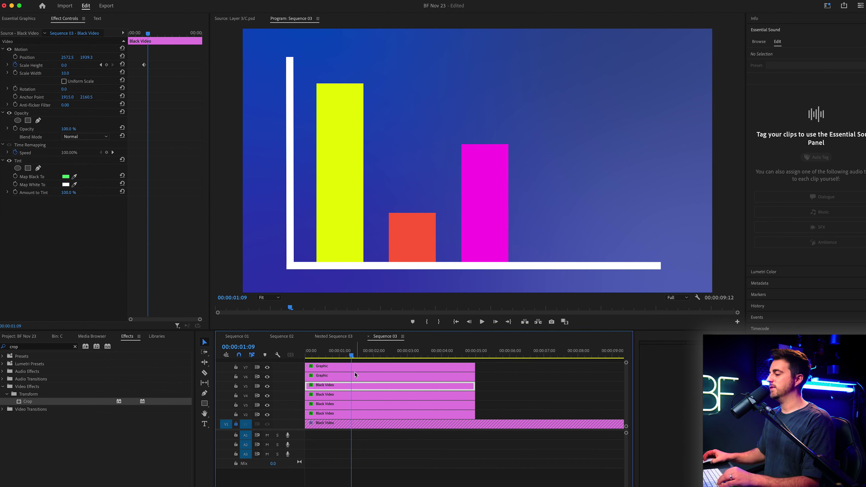
drag(150, 34, 153, 35)
drag(63, 66, 86, 66)
Step: Play the sequence from the start to review the staggered growth of the four bars
key(Home)
key(space)
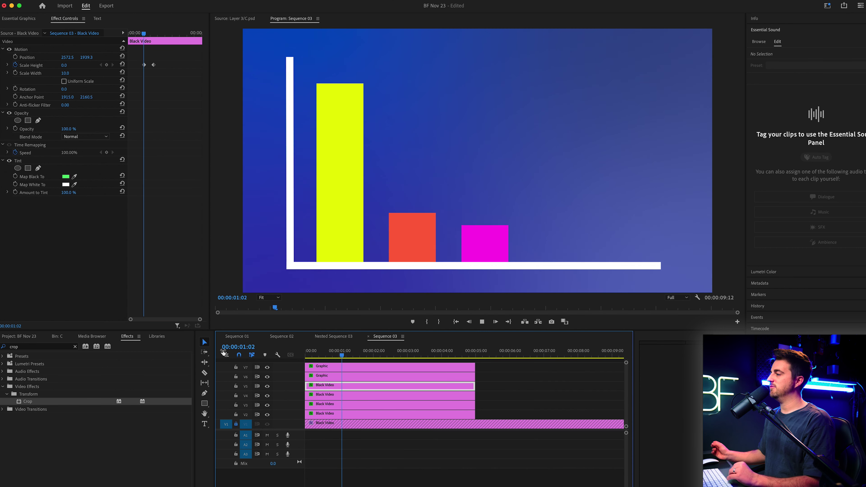
key(space)
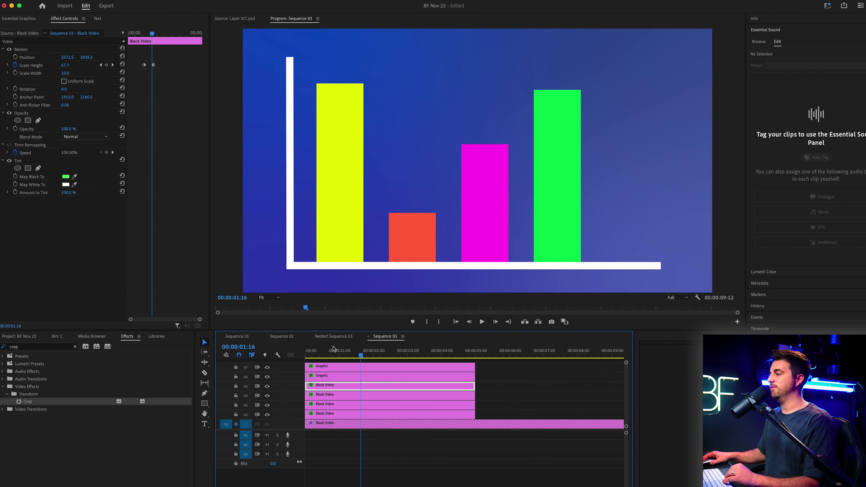
key(Home)
key(space)
Step: Apply Ease Out to the yellow bar's first Scale Height keyframe and Ease In to its last one
drag(342, 350, 328, 349)
click(341, 413)
right_click(143, 65)
key(Escape)
right_click(145, 66)
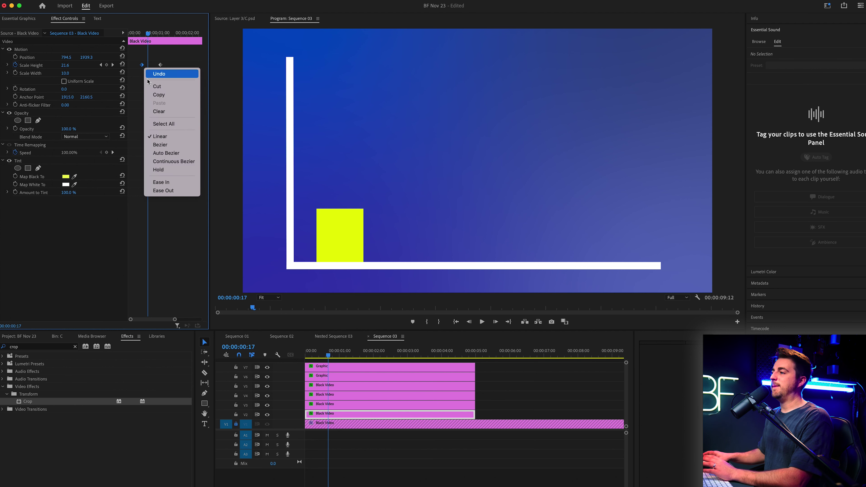
click(180, 190)
right_click(160, 65)
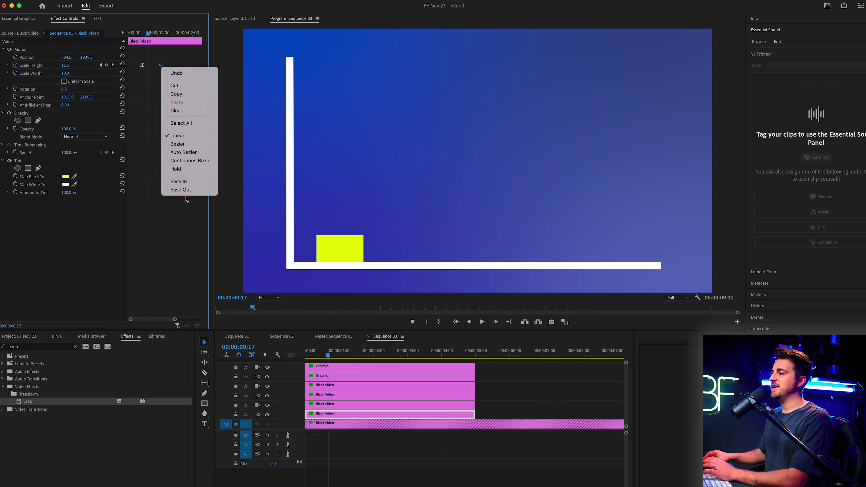
click(181, 181)
Step: Play back the yellow bar's eased growth
click(143, 33)
key(space)
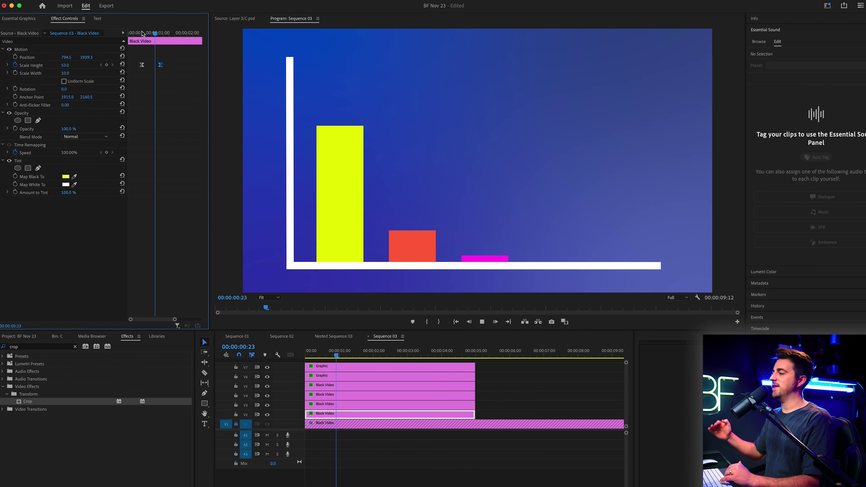
key(space)
Step: Slow the yellow bar's growth by moving its closing Scale Height keyframe to 00:00:02:07, and play back the result
drag(160, 65, 195, 64)
drag(176, 33, 129, 33)
key(space)
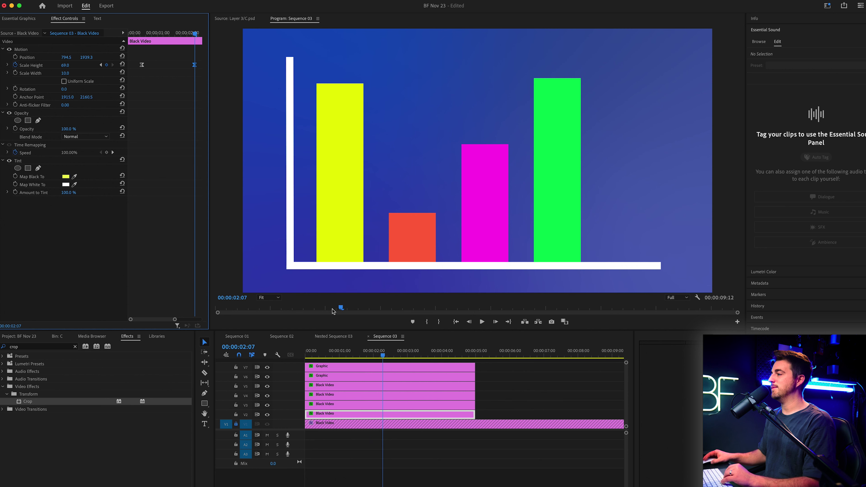
click(333, 361)
key(space)
Step: Render the sequence from In to Out and play the bar graph animation from the start
click(146, 1)
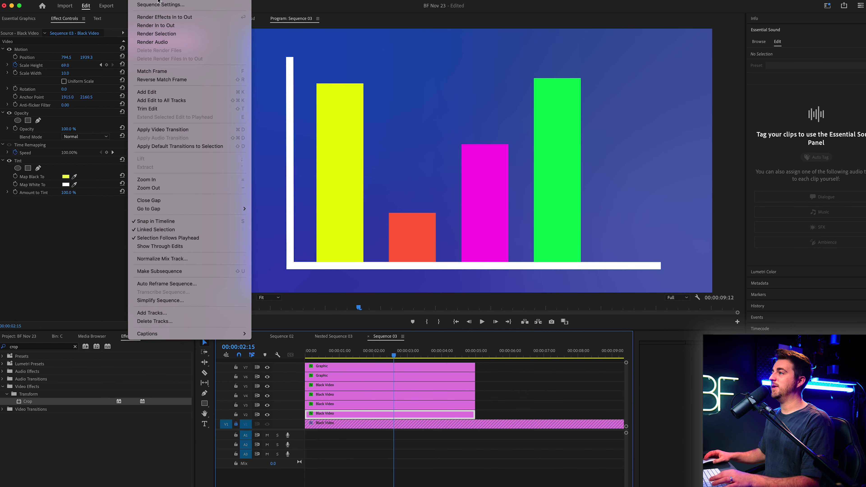
click(161, 26)
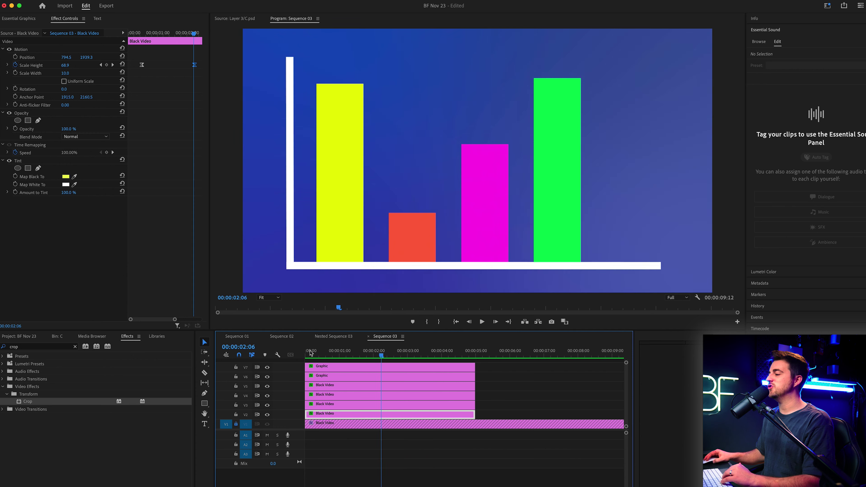
key(Home)
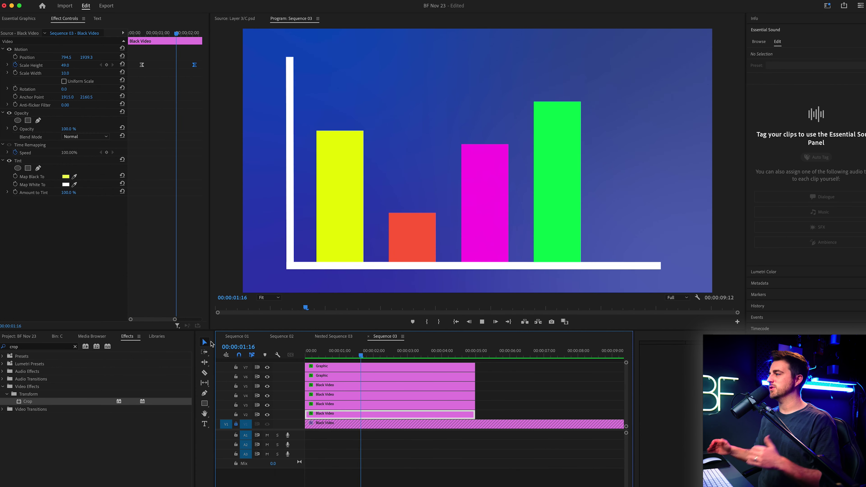
key(space)
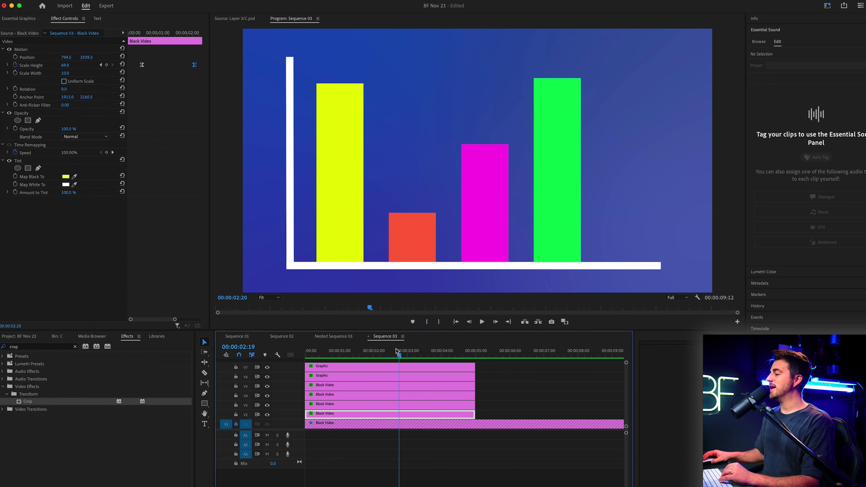
Step: Play the bar graph animation from the start to review the bars' growth timing
key(Home)
key(space)
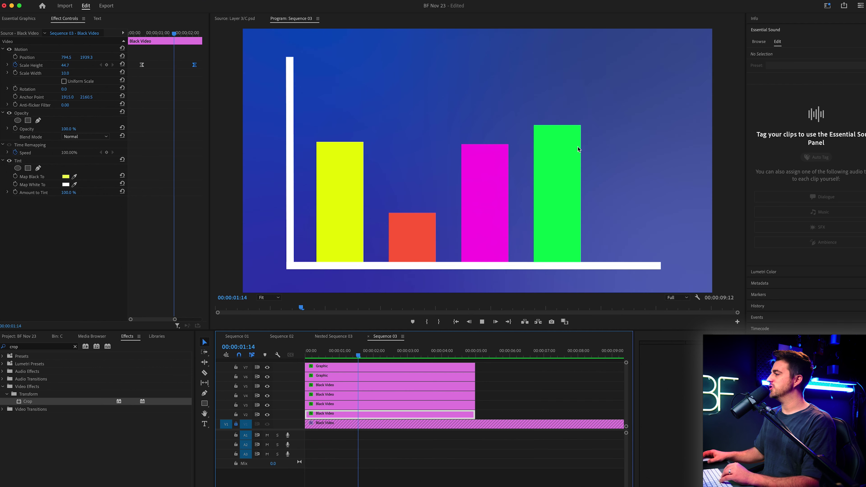
key(space)
Step: Slow the green bar's growth by moving its closing Scale Height keyframe later, and smooth both keyframes with Ease Out and Ease In
click(355, 387)
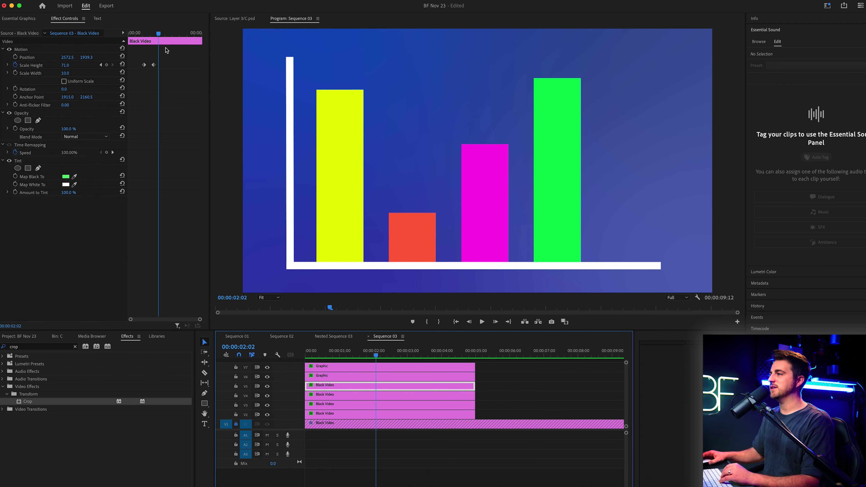
drag(153, 64, 170, 65)
right_click(144, 66)
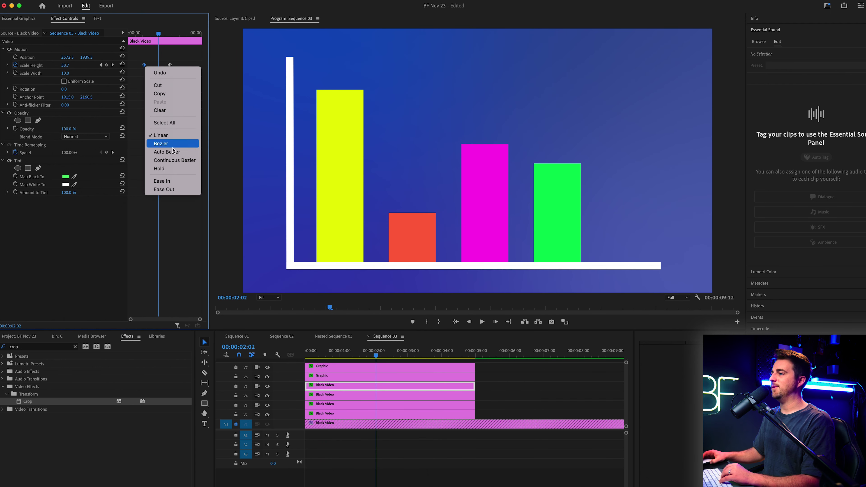
click(164, 189)
right_click(170, 64)
click(195, 166)
right_click(168, 65)
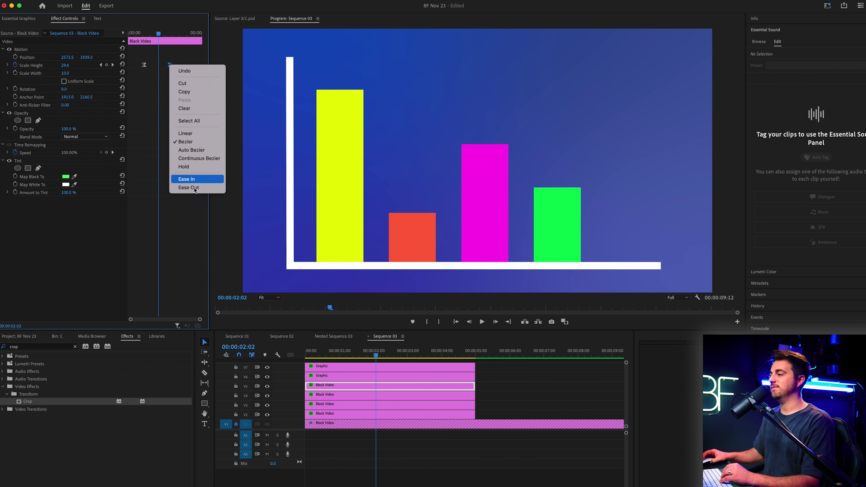
click(194, 188)
key(space)
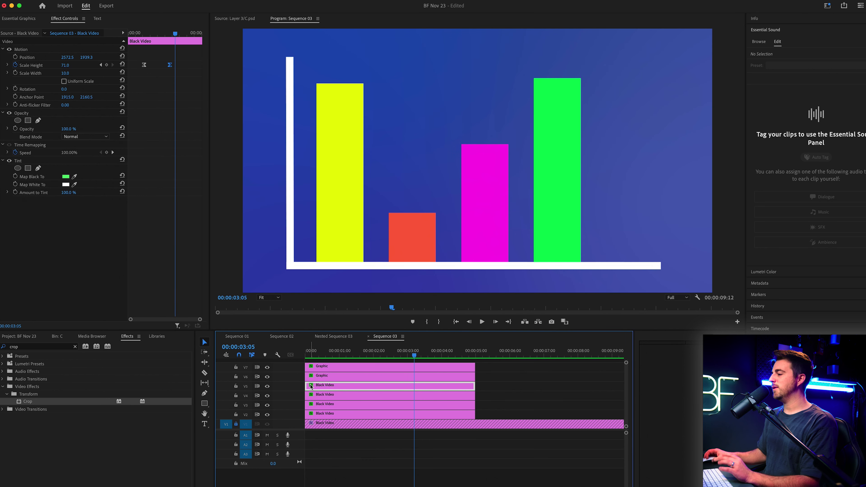
Step: Shorten the horizontal axis line by setting its Crop Right keyframe at 00:00:00:15 to 20%
click(333, 377)
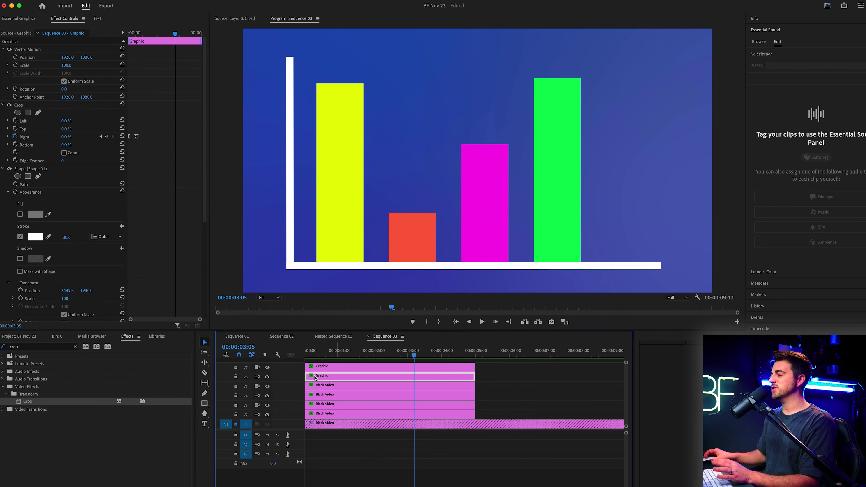
drag(149, 33, 140, 34)
drag(71, 139, 380, 322)
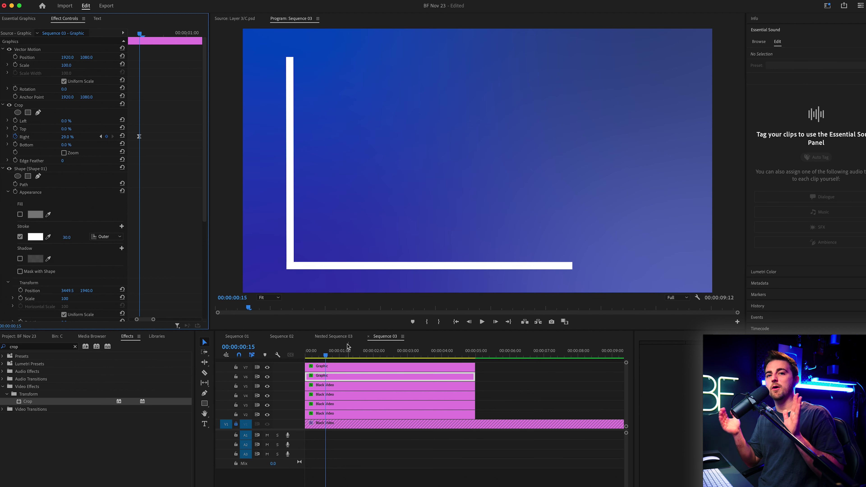
click(71, 136)
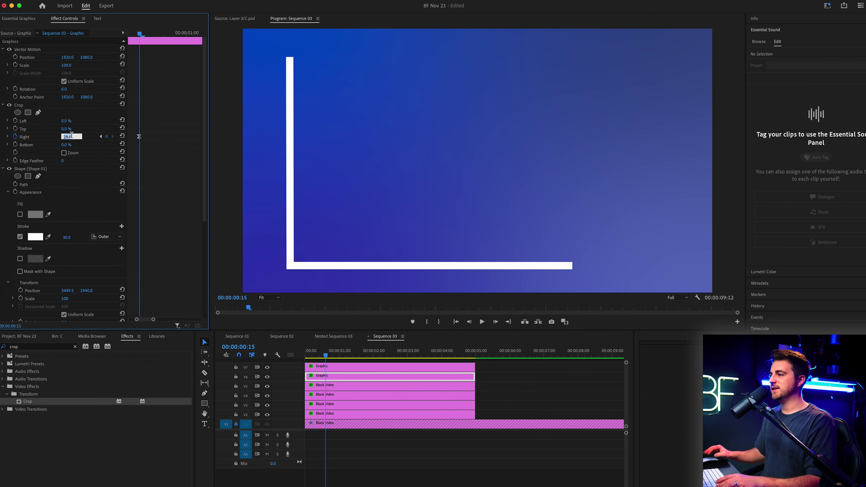
text(20)
key(Return)
drag(430, 347, 467, 352)
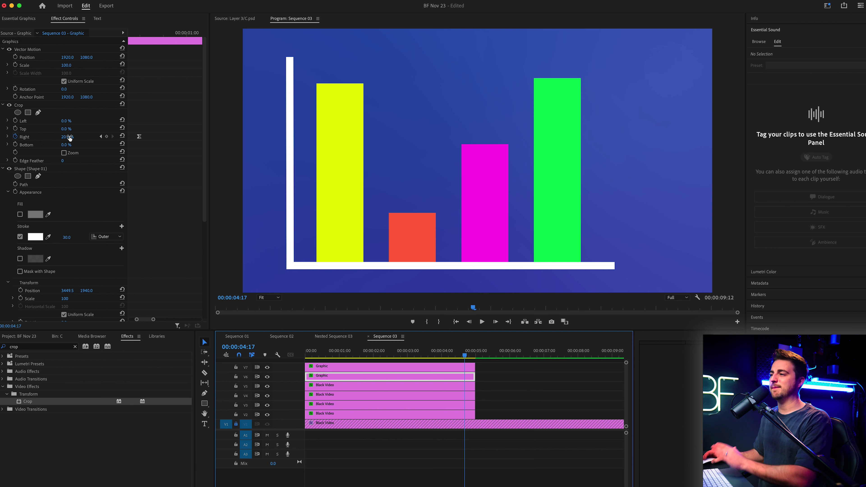
drag(148, 34, 141, 36)
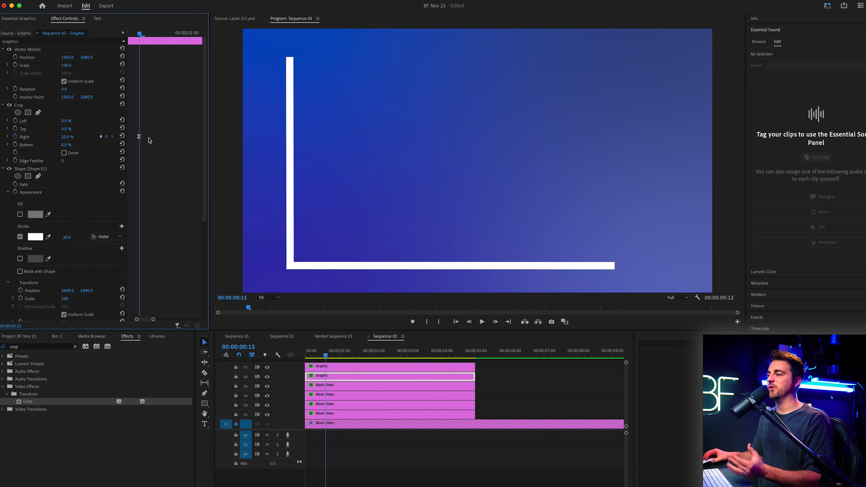
Step: Extend all the axis and bar clips to the end of the background clip
click(451, 351)
drag(498, 362, 452, 412)
key(minus)
drag(392, 414, 466, 415)
drag(491, 351, 367, 351)
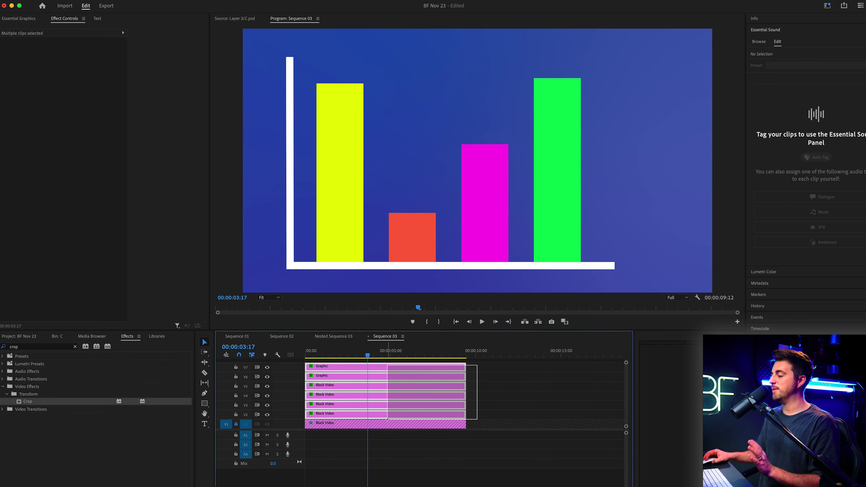
Step: Nest the selected axis and bar clips into a sequence named Bar Chart
right_click(348, 415)
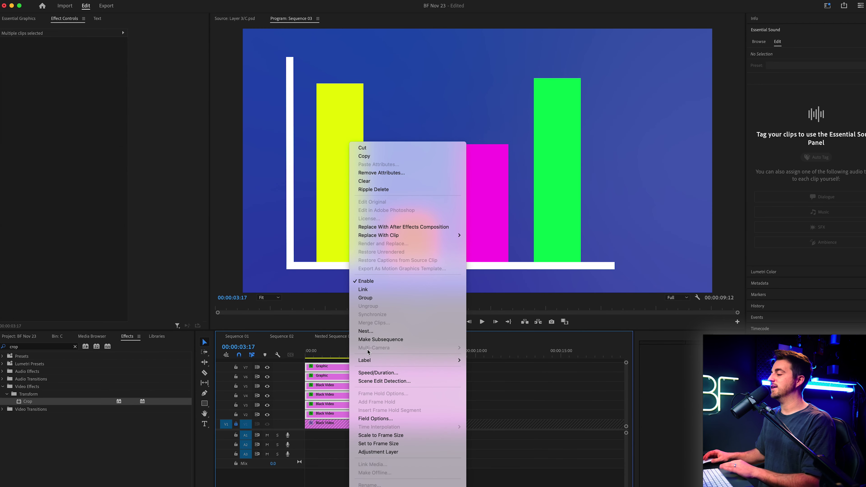
click(367, 333)
text(Bar)
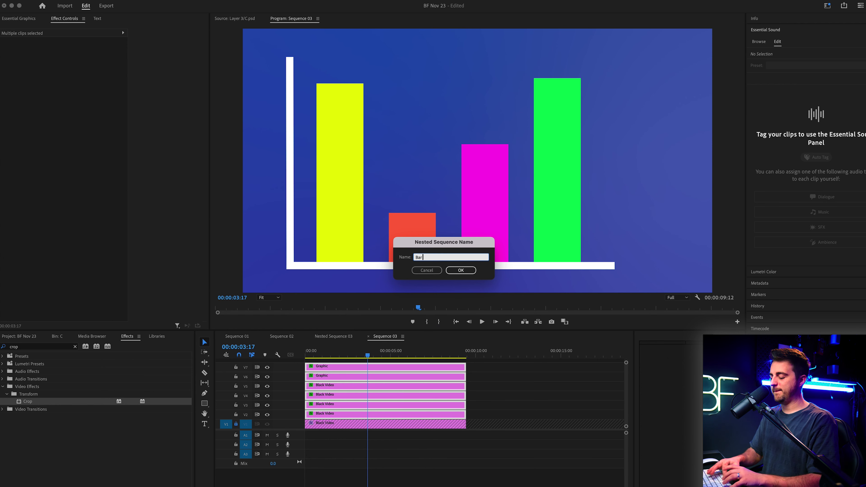
text( Chart)
key(Return)
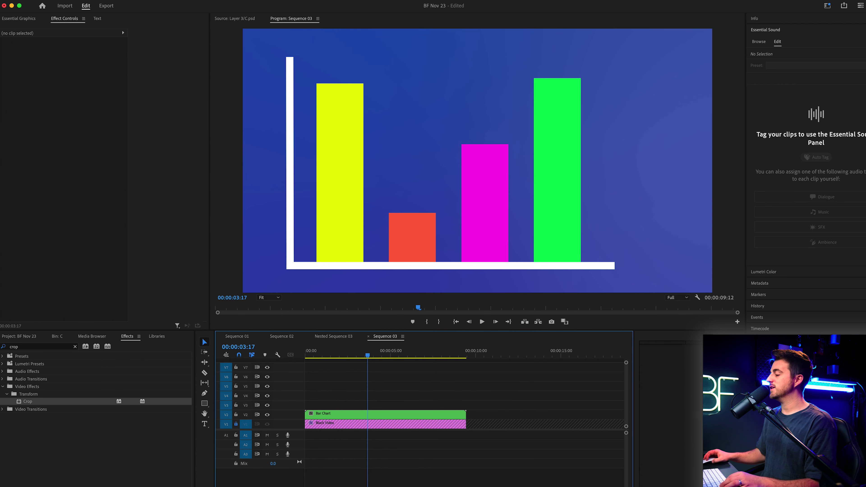
Step: Set the Bar Chart nest's Scale to 64 and horizontal Position to 2017, and play it from the start
click(414, 418)
mouse_move(70, 68)
mouse_down()
mouse_move(59, 68)
mouse_move(75, 58)
mouse_up()
key(Home)
key(space)
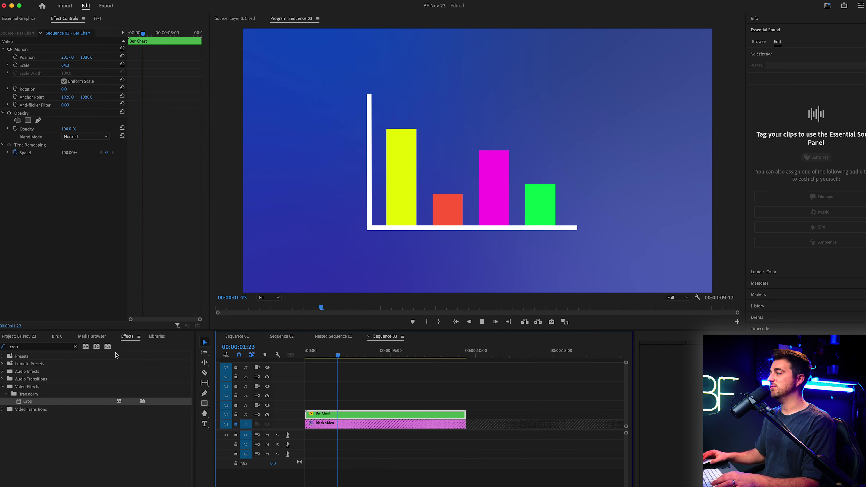
key(space)
Step: Try the Bar Chart at Scale 31 near the frame's upper-left area, play it, and undo the move
drag(70, 65, 58, 65)
click(48, 50)
drag(456, 156, 299, 113)
key(space)
key(space)
key(ctrl+z)
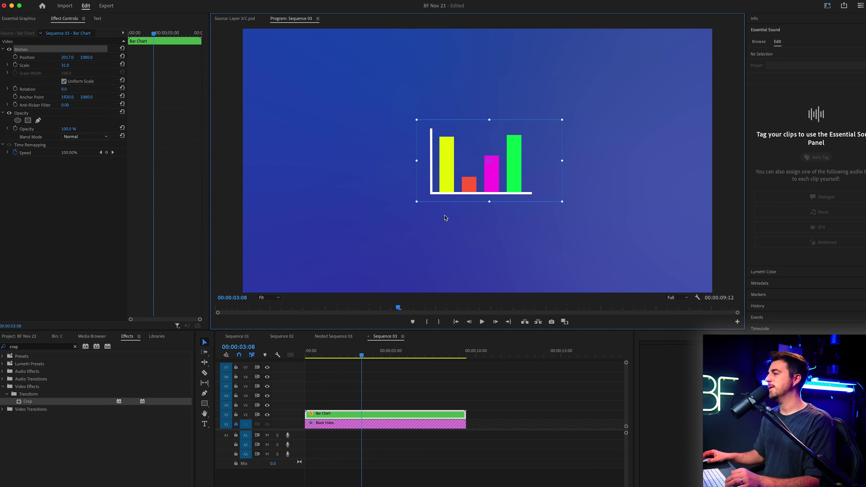
Step: Animate the Bar Chart's Scale from 57 at the sequence start to 65 at 00:00:09:09
key(Home)
drag(65, 66, 71, 66)
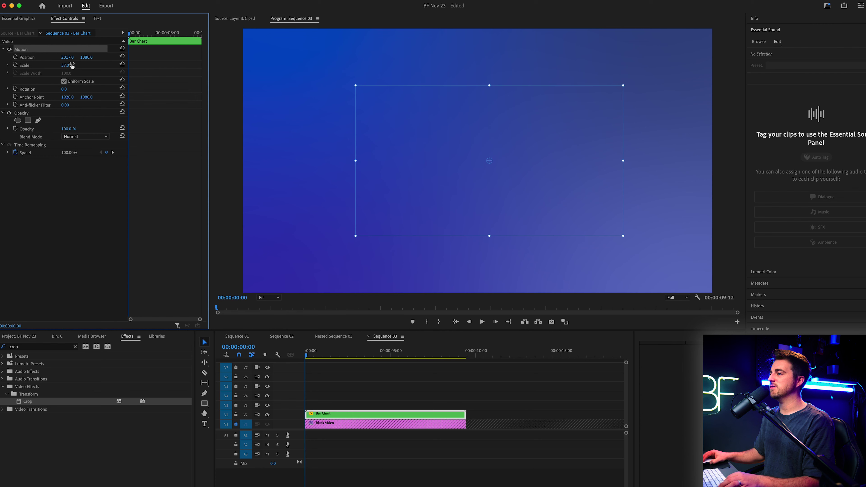
click(15, 65)
click(465, 351)
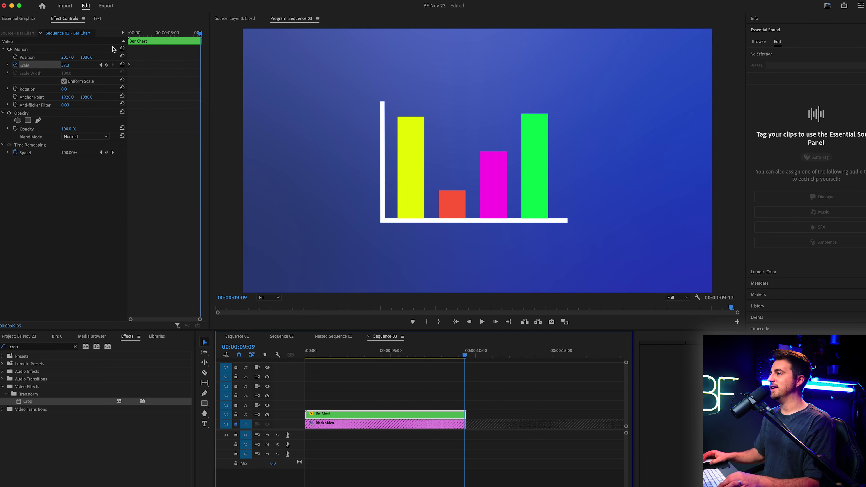
click(72, 64)
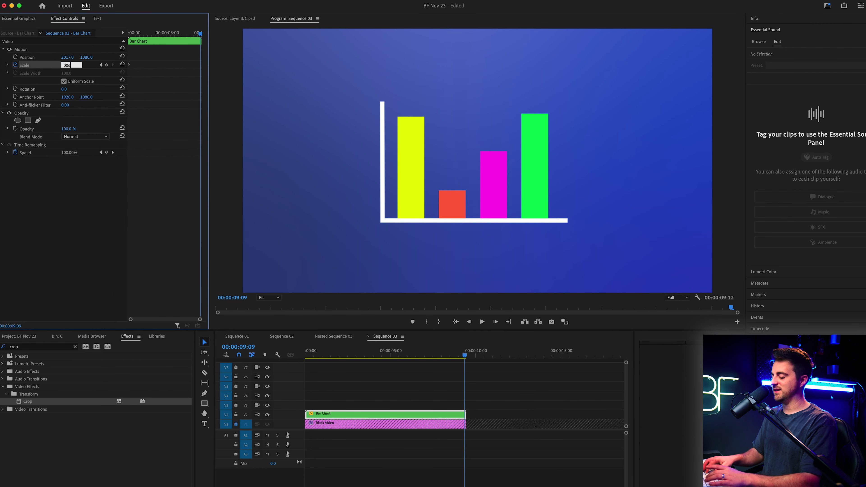
text(65)
key(Return)
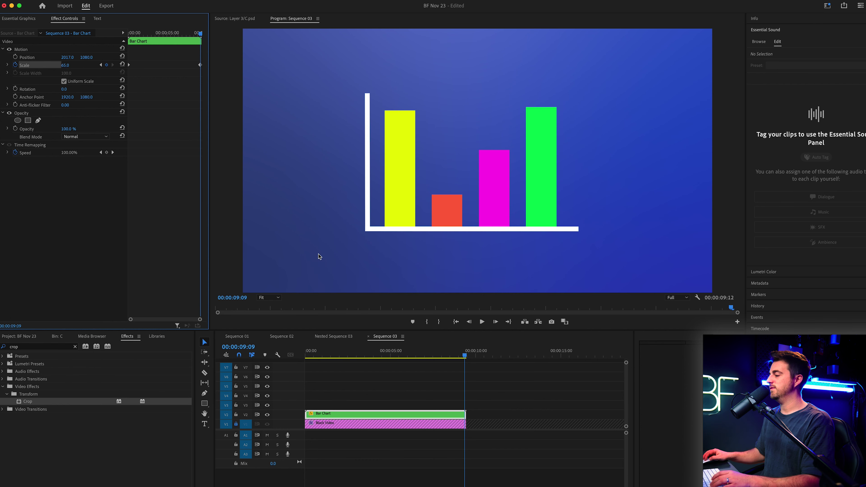
Step: Play the scaling Bar Chart animation from the start
click(450, 371)
key(Home)
key(space)
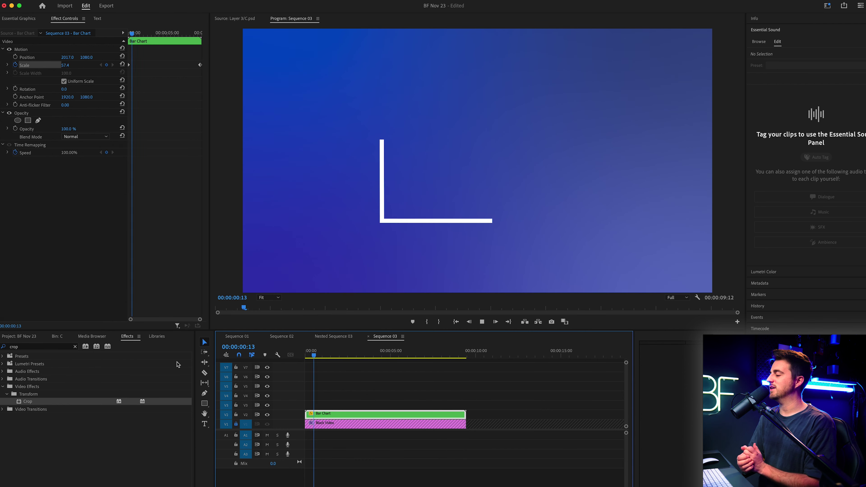